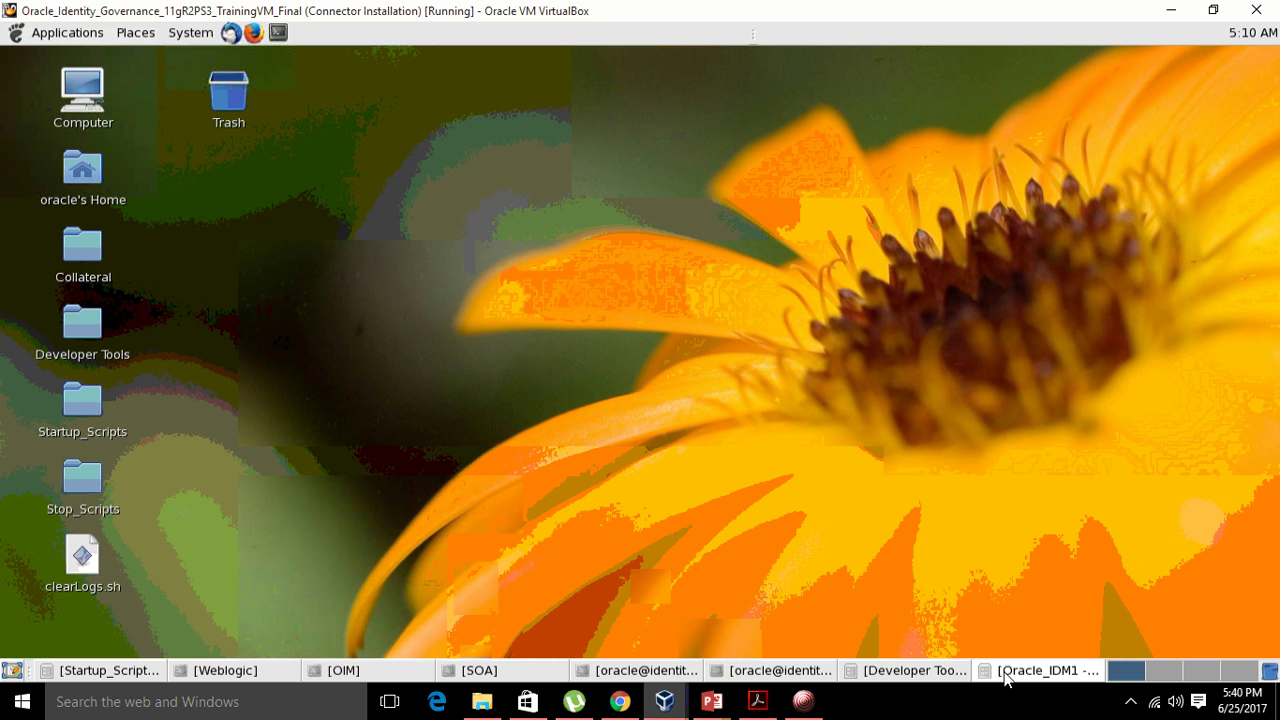
- Open a maximized GNOME Terminal from the desktop and change into /app/software
right_click(629, 135)
left_click(694, 216)
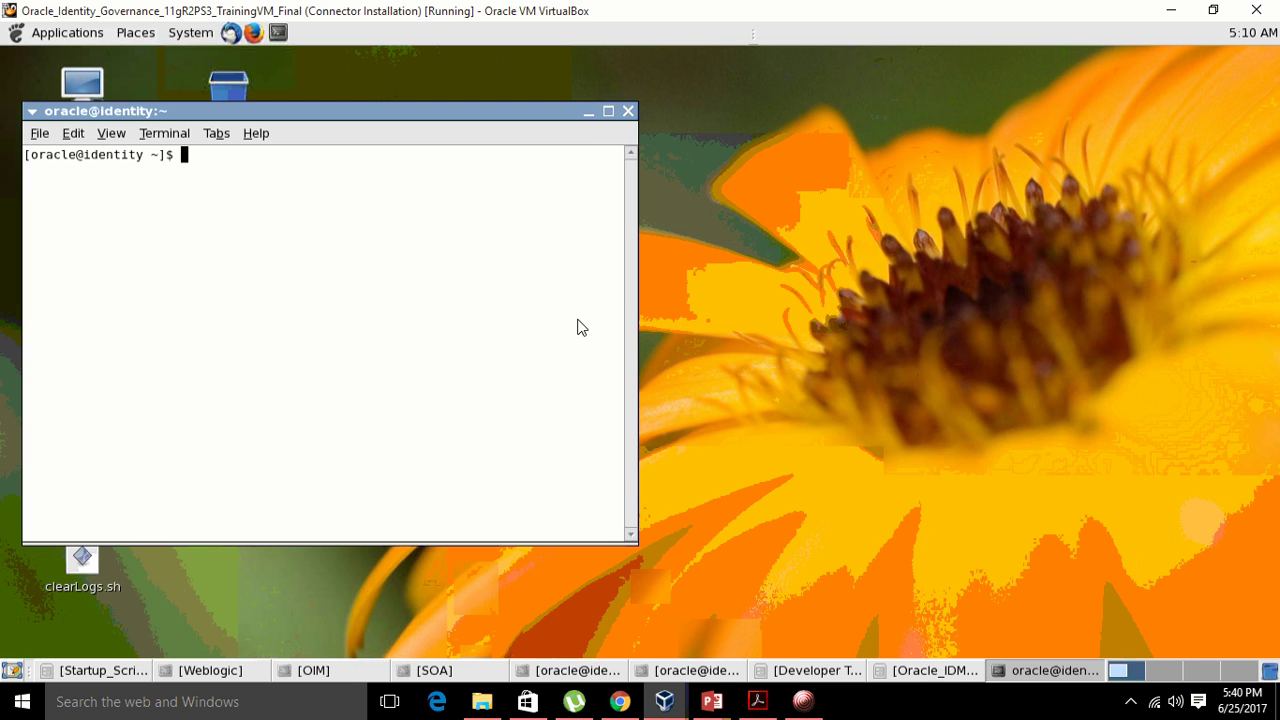
double_click(582, 112)
type("cd /app/")
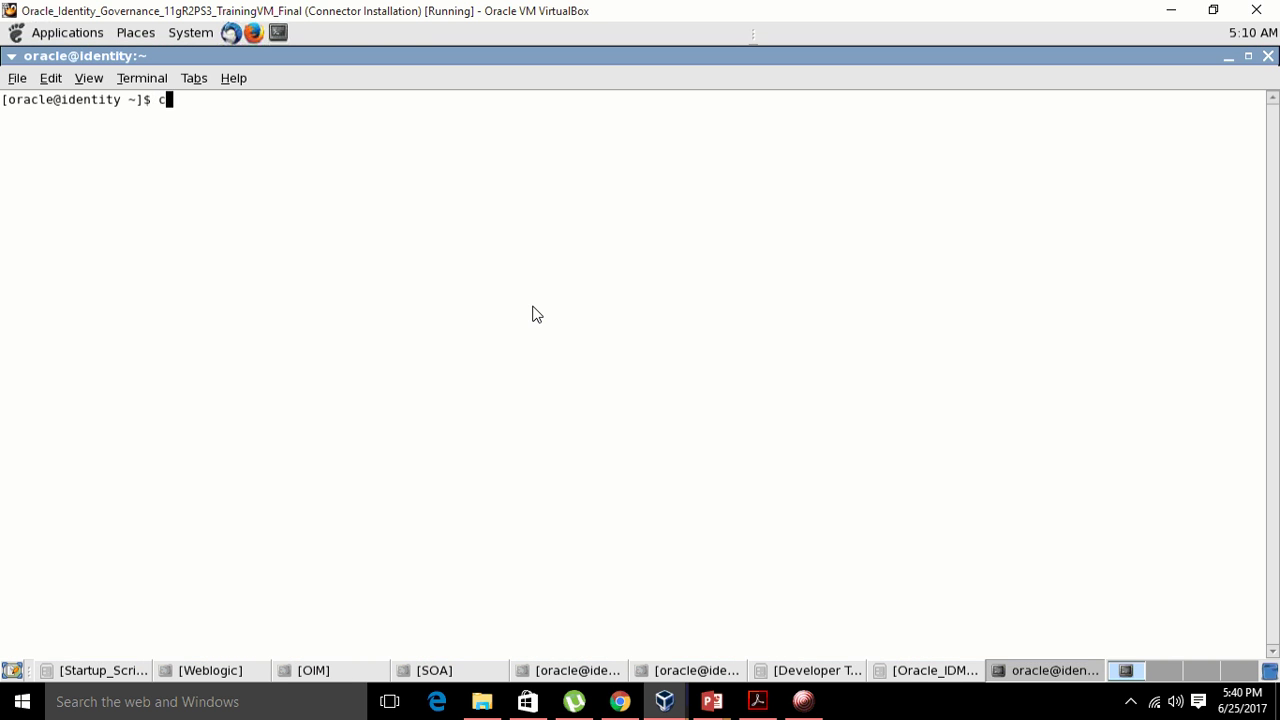
type("sof")
key("Tab")
key("Return")
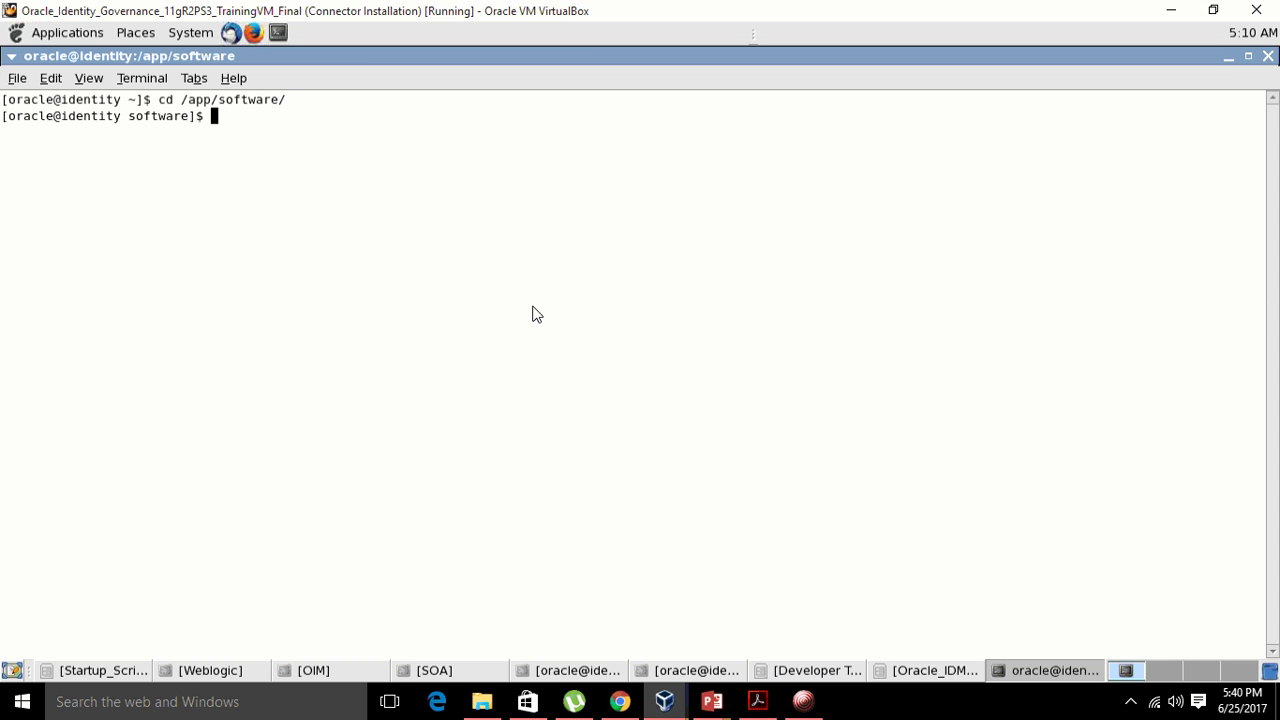
- List /app/software with ls -lrt and highlight OID-11.1.1.6.0.zip in the listing
type("ls-lrt")
key("Return")
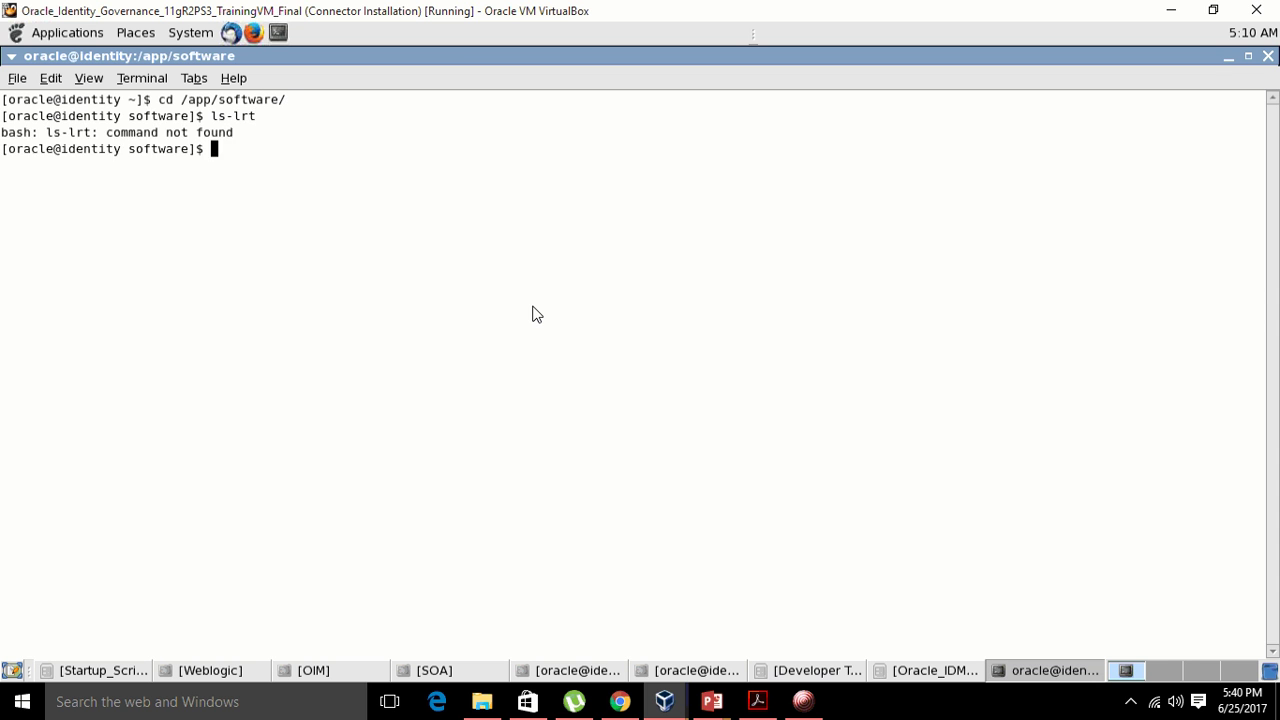
type("ls -lrt")
key("Return")
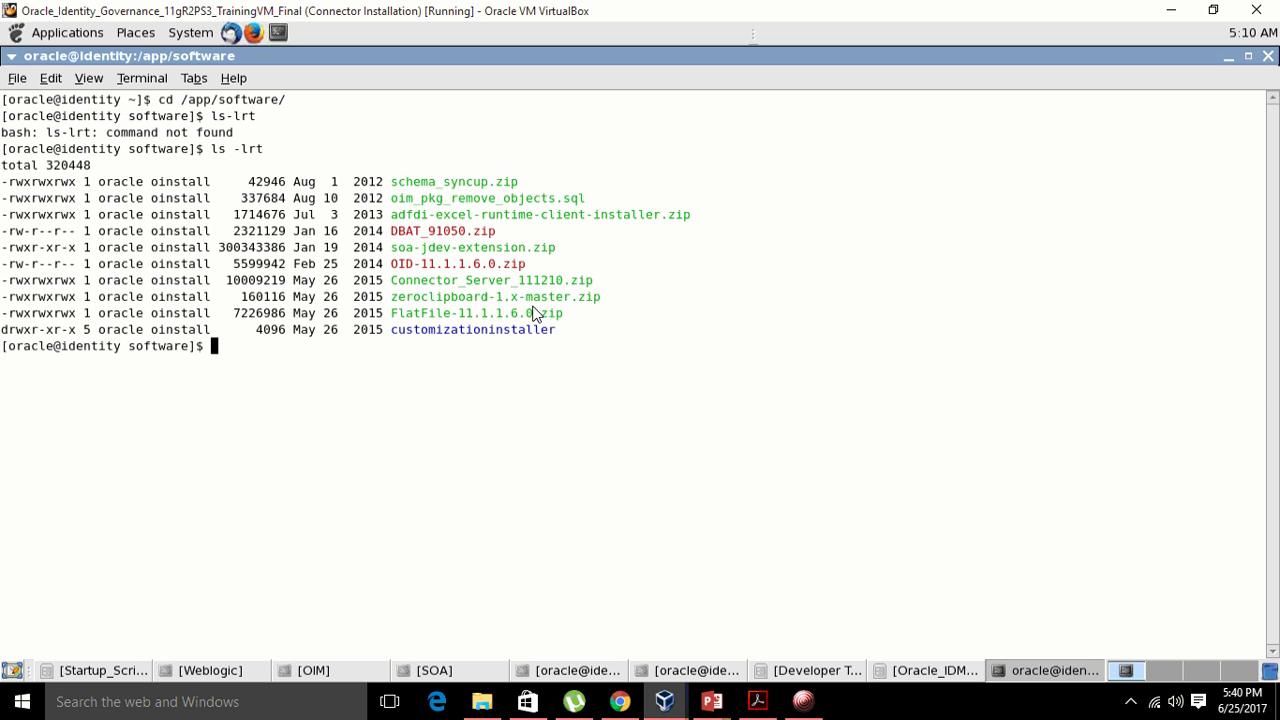
left_click_drag(391, 265, 522, 272)
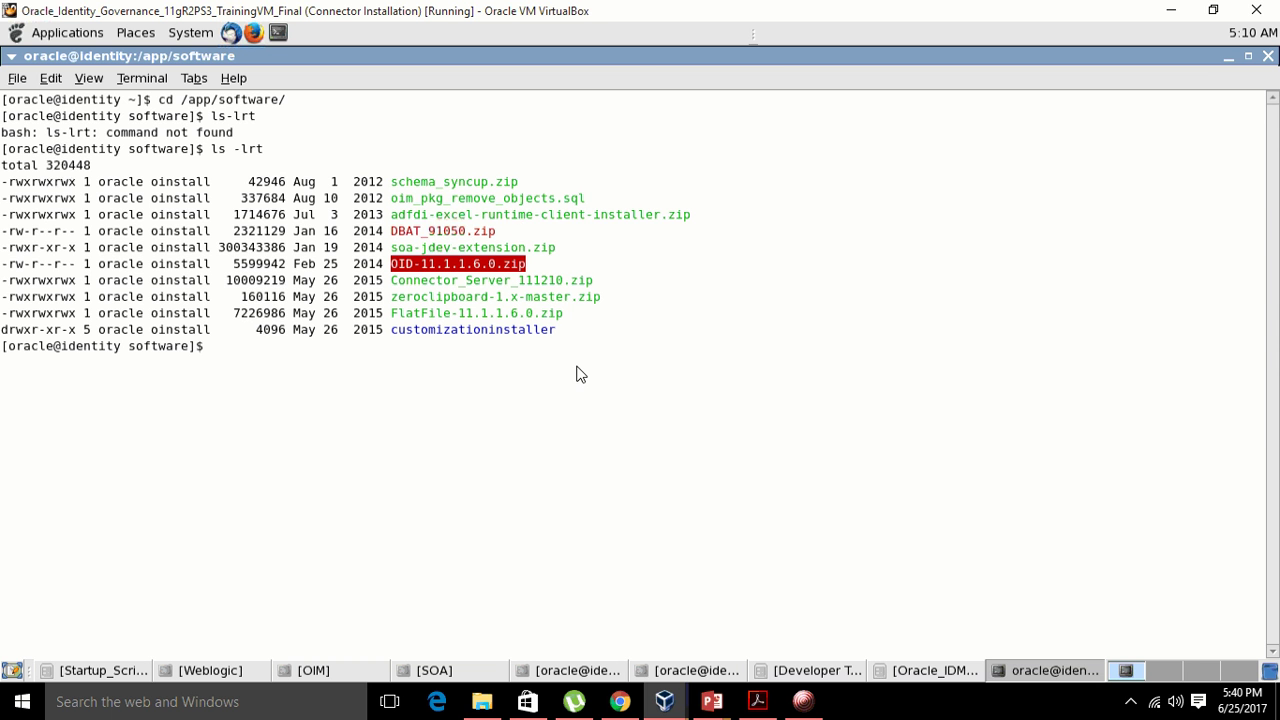
- Minimize the VirtualBox window and bring the Identity System Administration browser window forward
left_click(1171, 10)
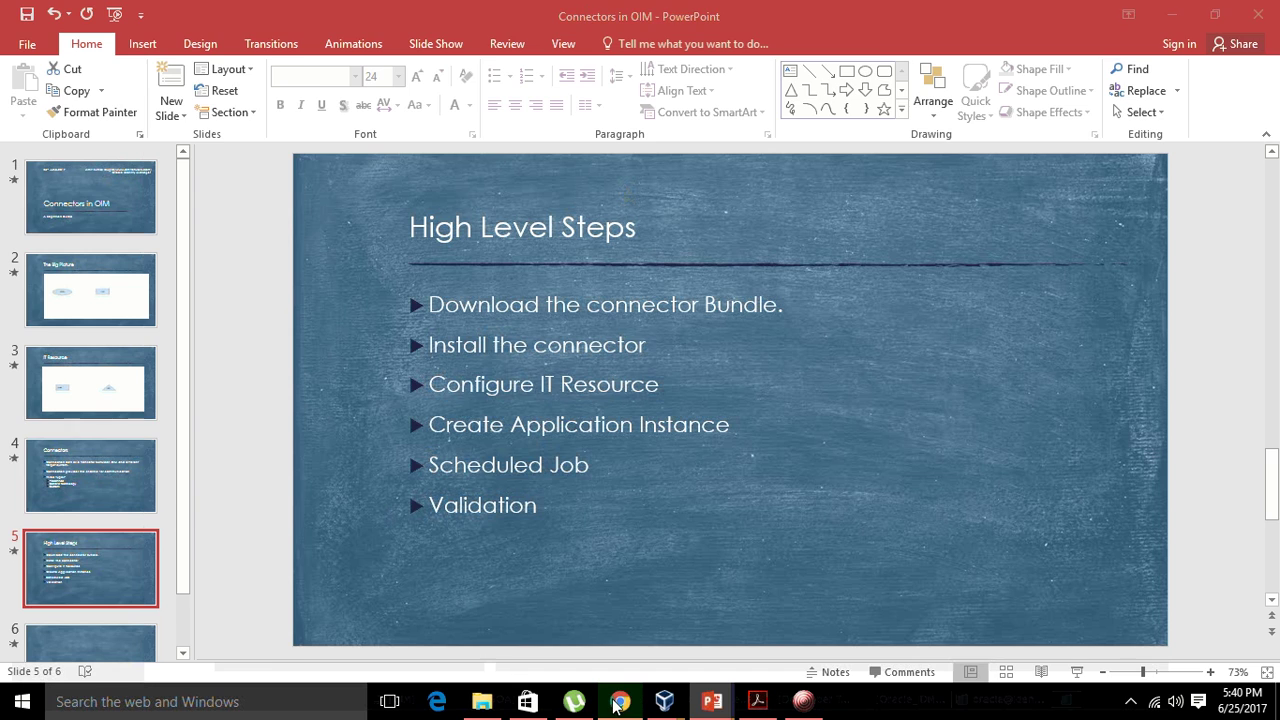
left_click(620, 701)
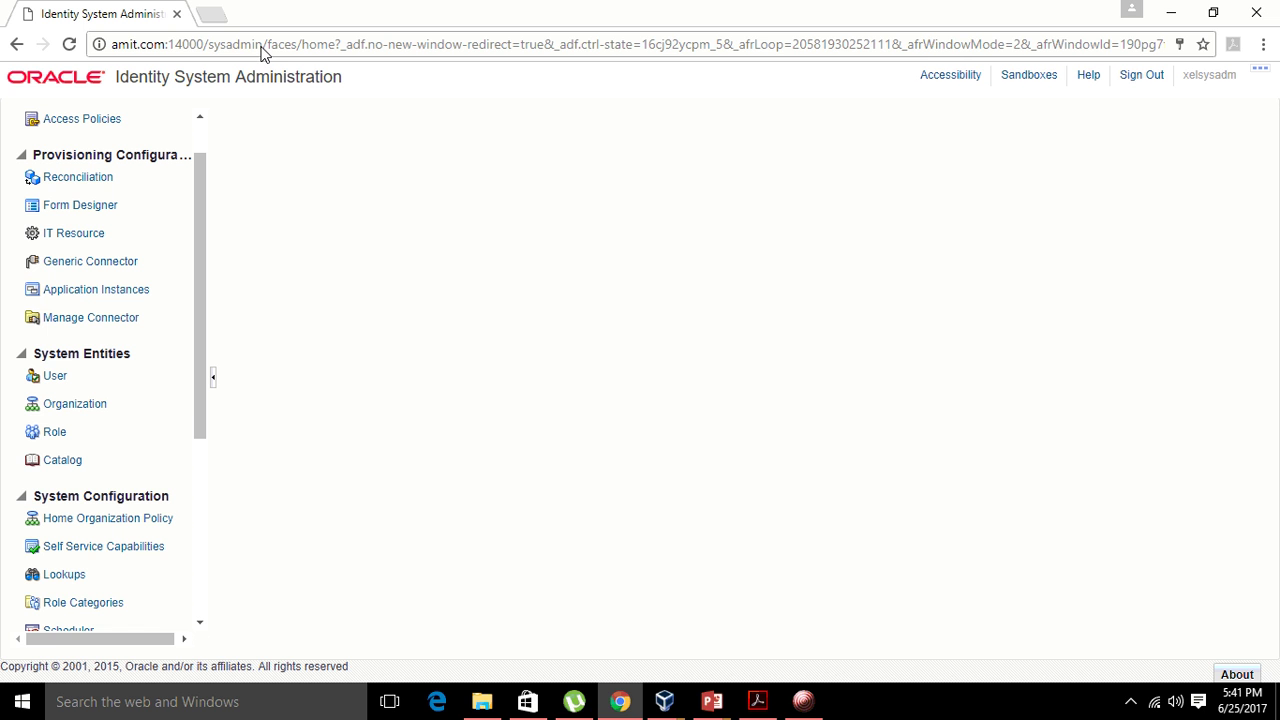
- Open Manage Connector > Install, confirm only DatabaseApplicationTables 9.1.0.5.0 is listed, then return to the VM terminal
left_click(92, 319)
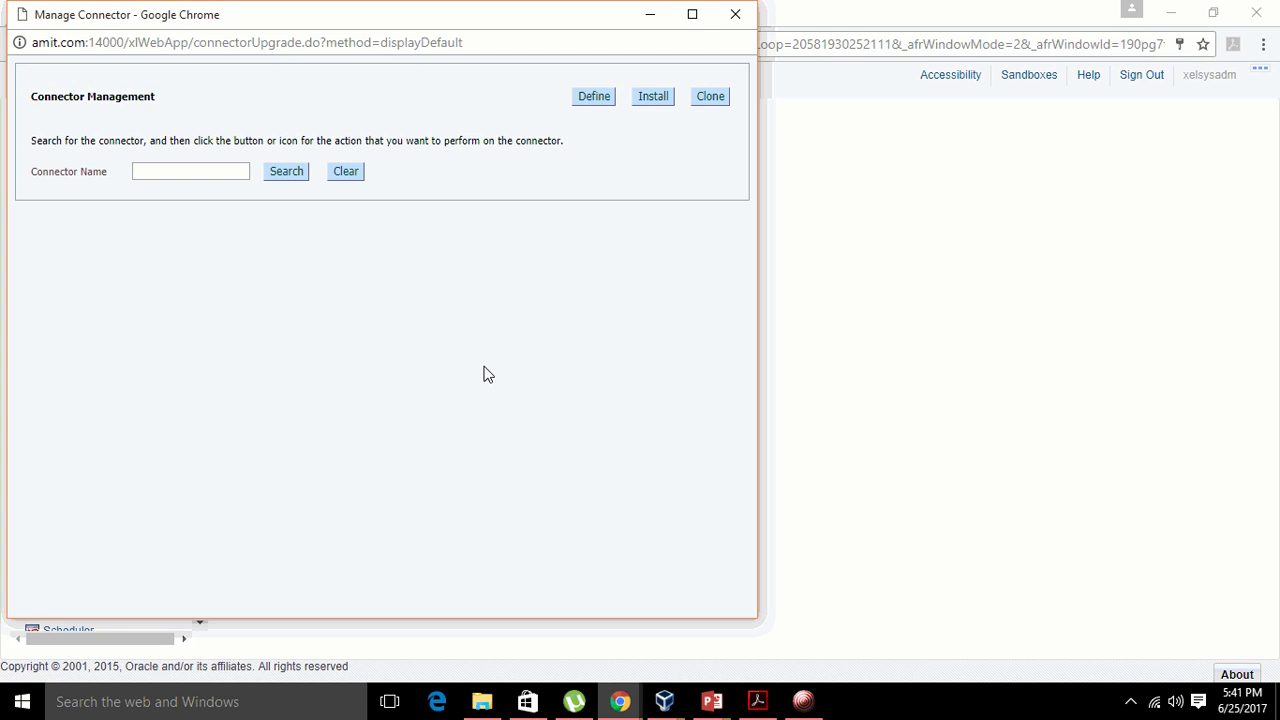
left_click(692, 14)
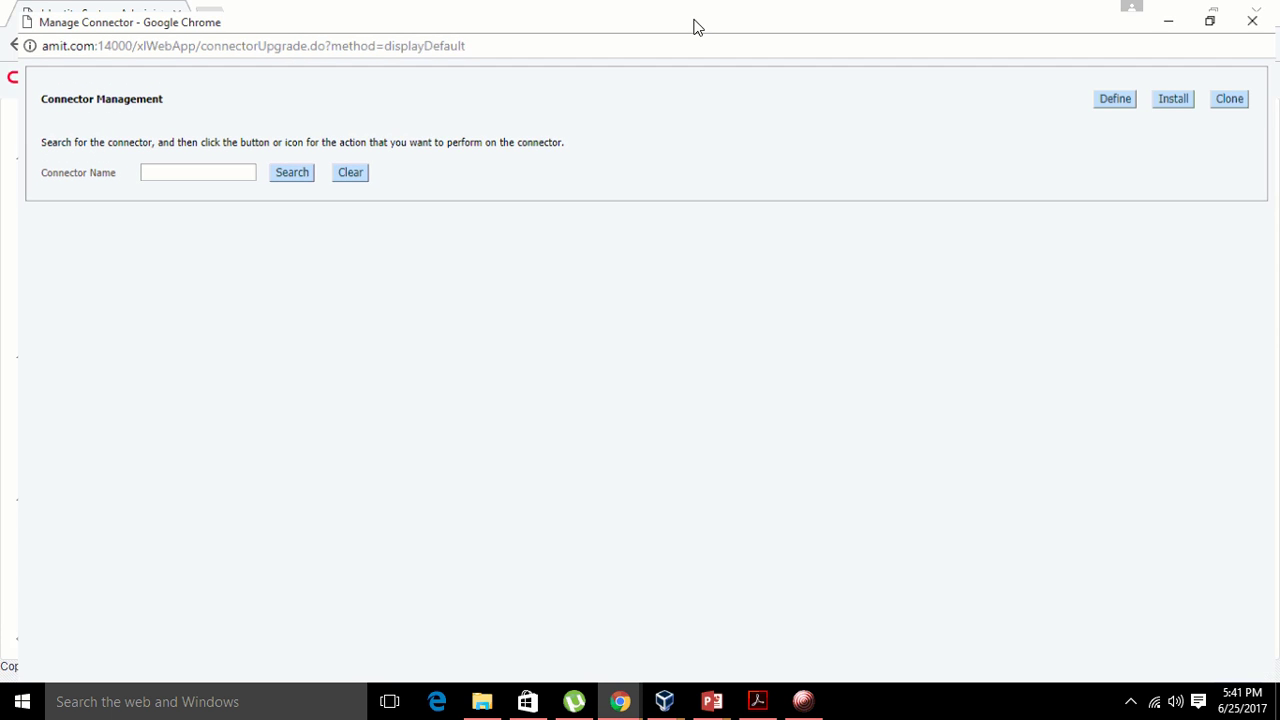
left_click(1175, 89)
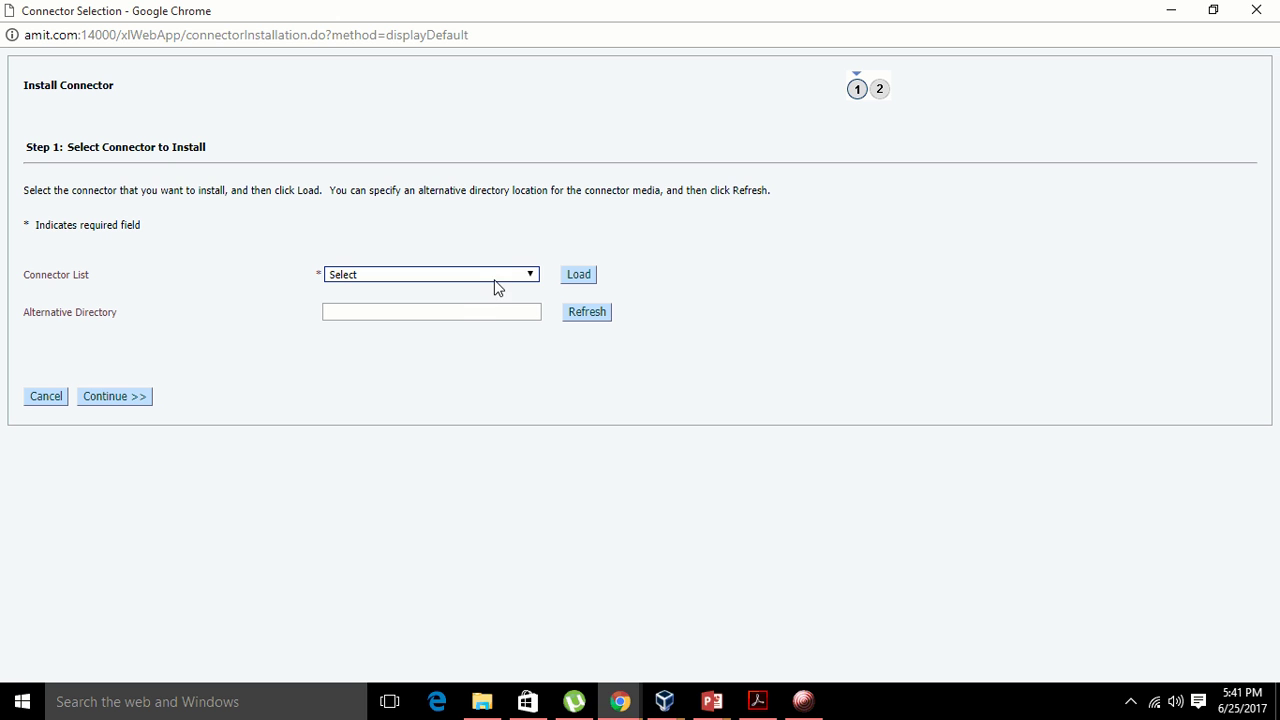
left_click(505, 275)
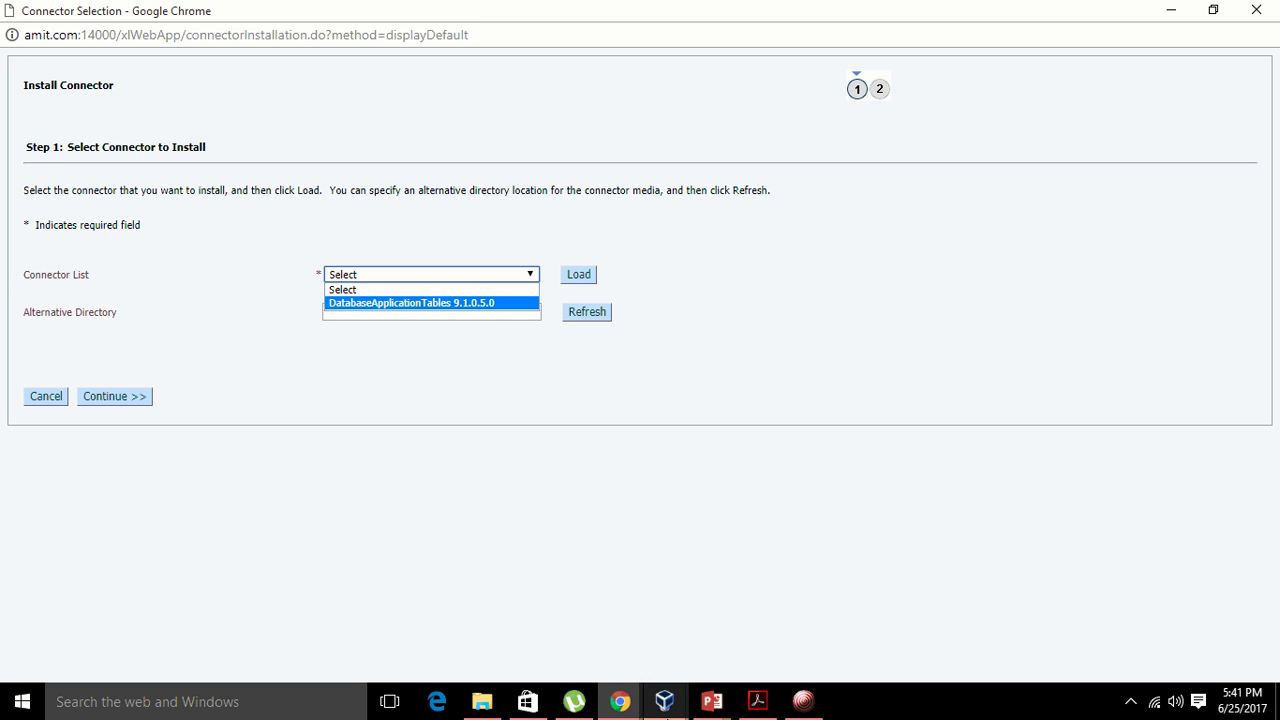
left_click(664, 701)
left_click(806, 651)
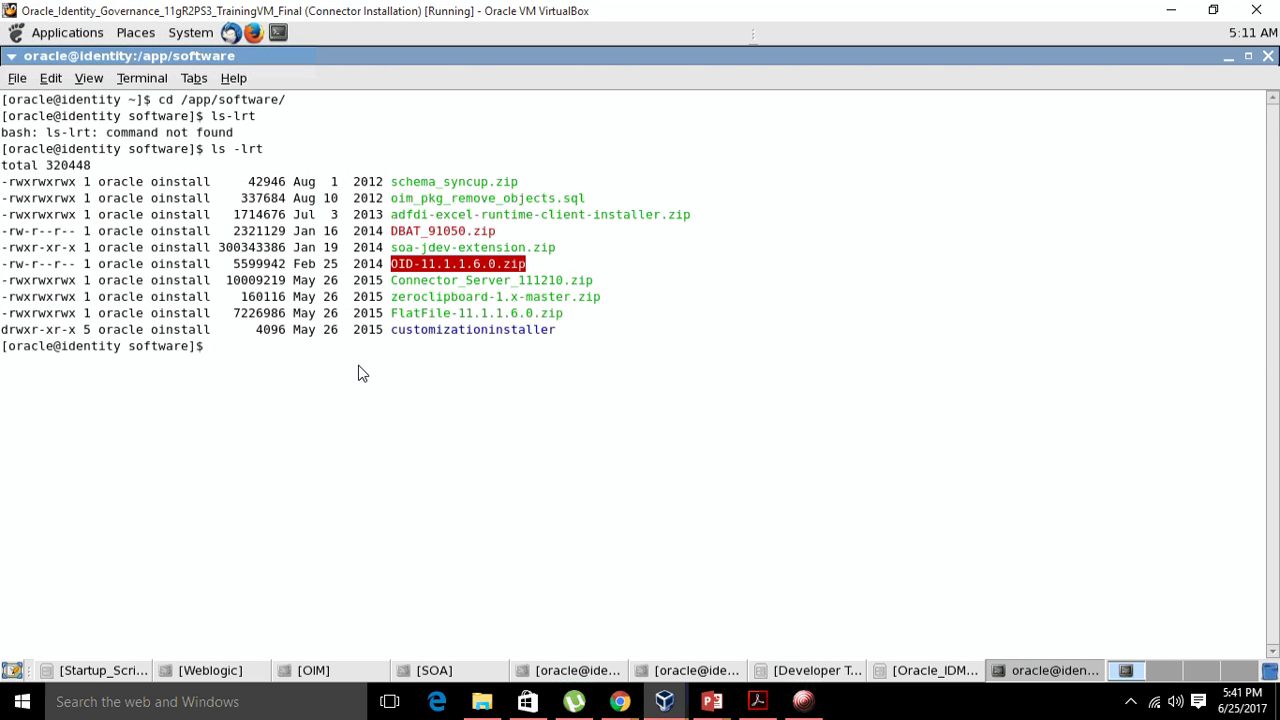
- Unzip OID-11.1.1.6.0.zip and relist /app/software, marking the new OID-11.1.1.6.0 folder
type("unzi")
type("p ")
type("O")
key("Tab")
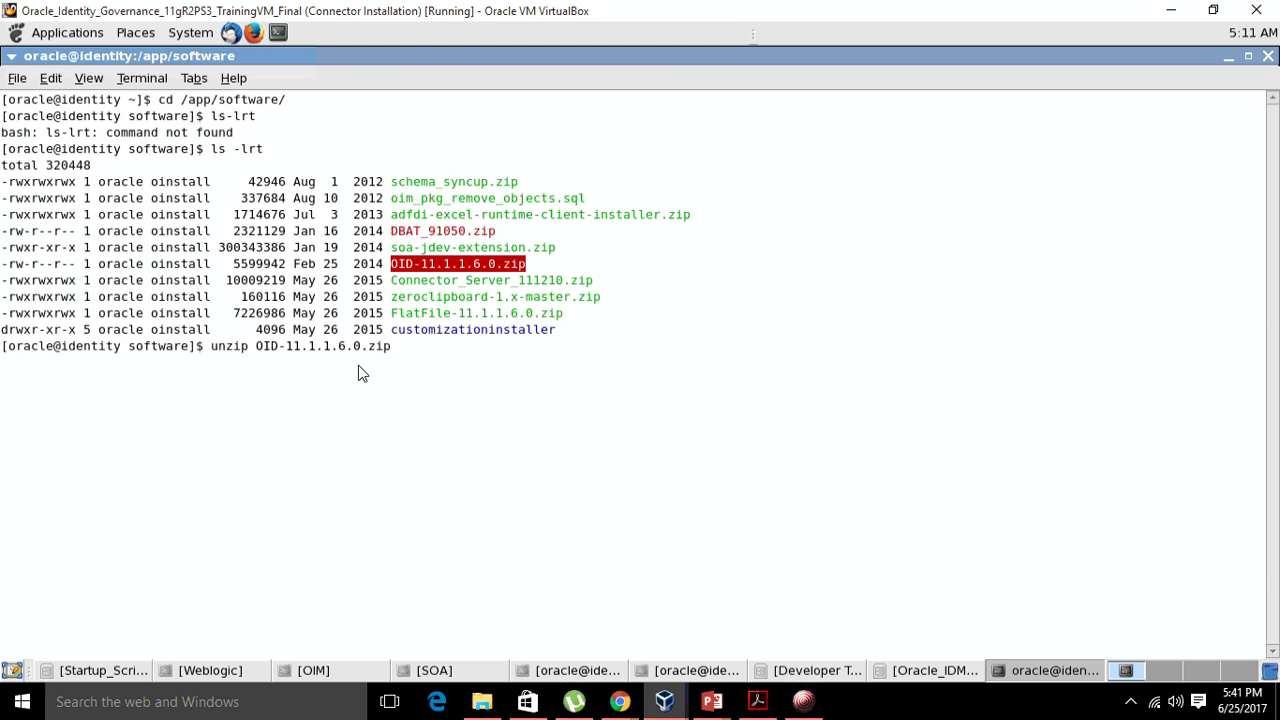
key("Return")
type("ls -lrt")
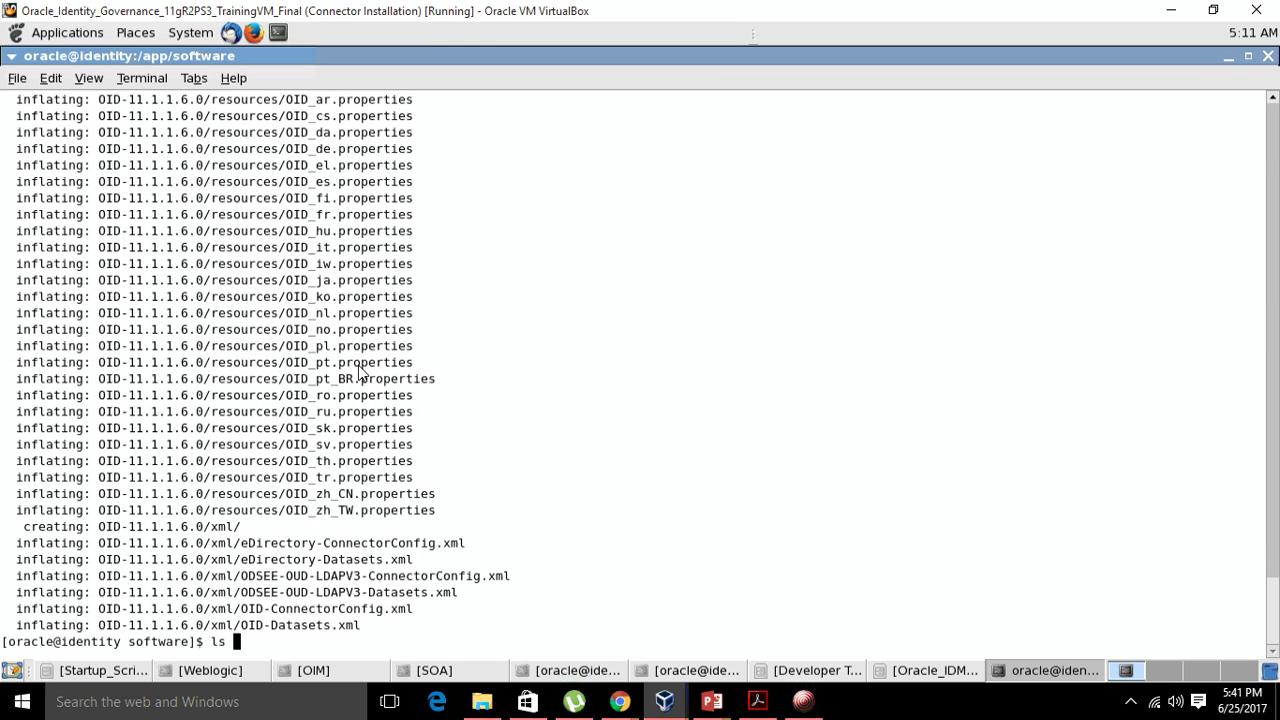
key("Return")
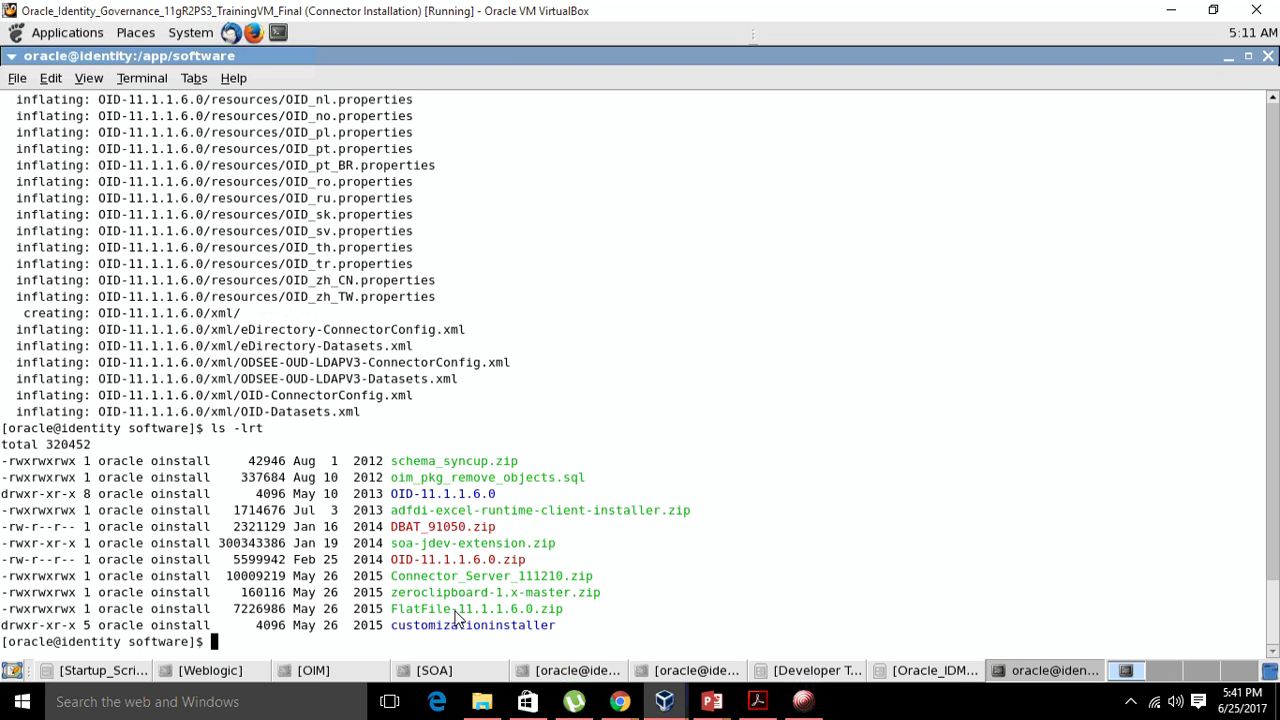
double_click(443, 496)
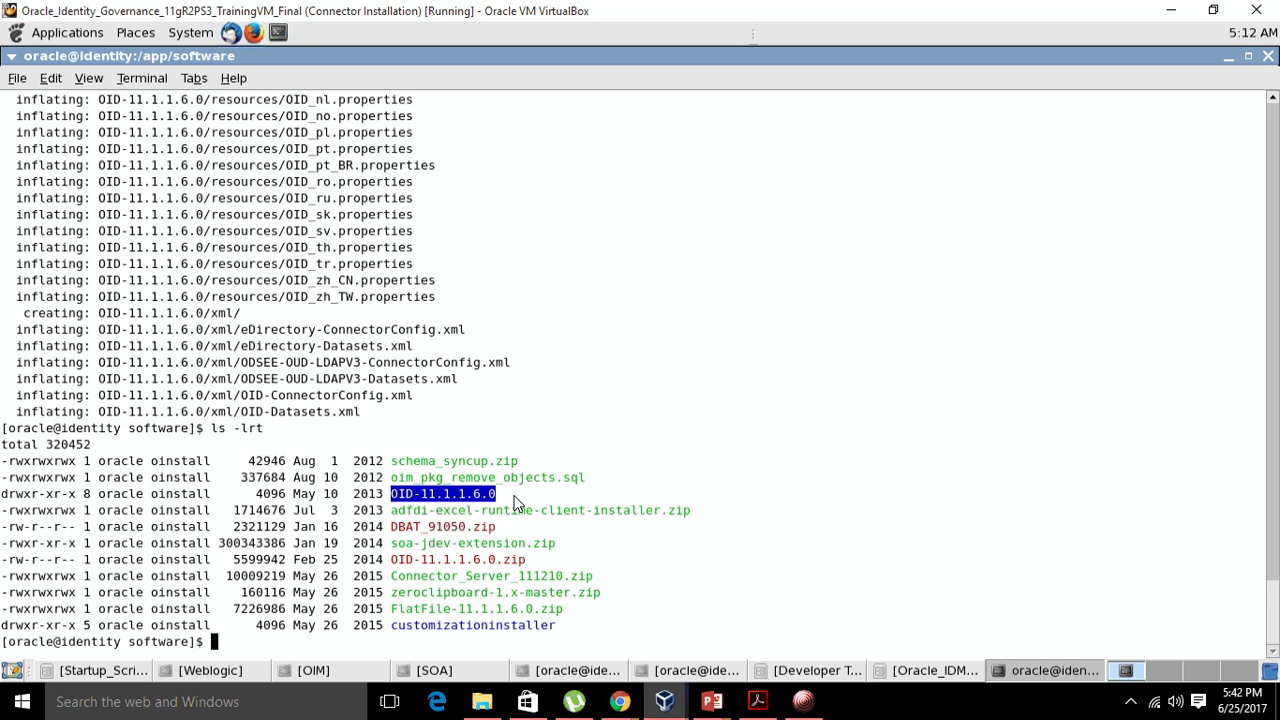
- Copy the OID-11.1.1.6.0 folder recursively into /app/Middleware/Oracle_IDM1/server/ConnectorDefaultDirectory
type("cp -r OID")
key("Tab")
type("/")
type("/app/")
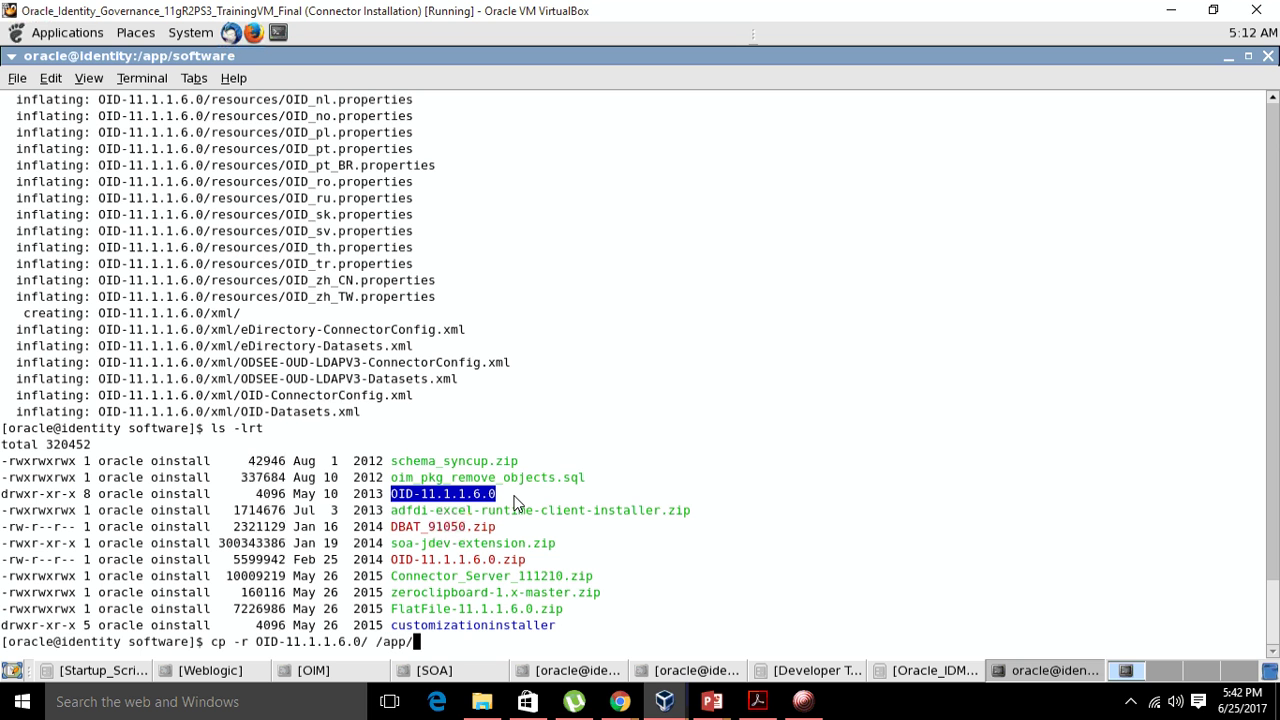
type("M")
key("Tab")
type("/Oracle_")
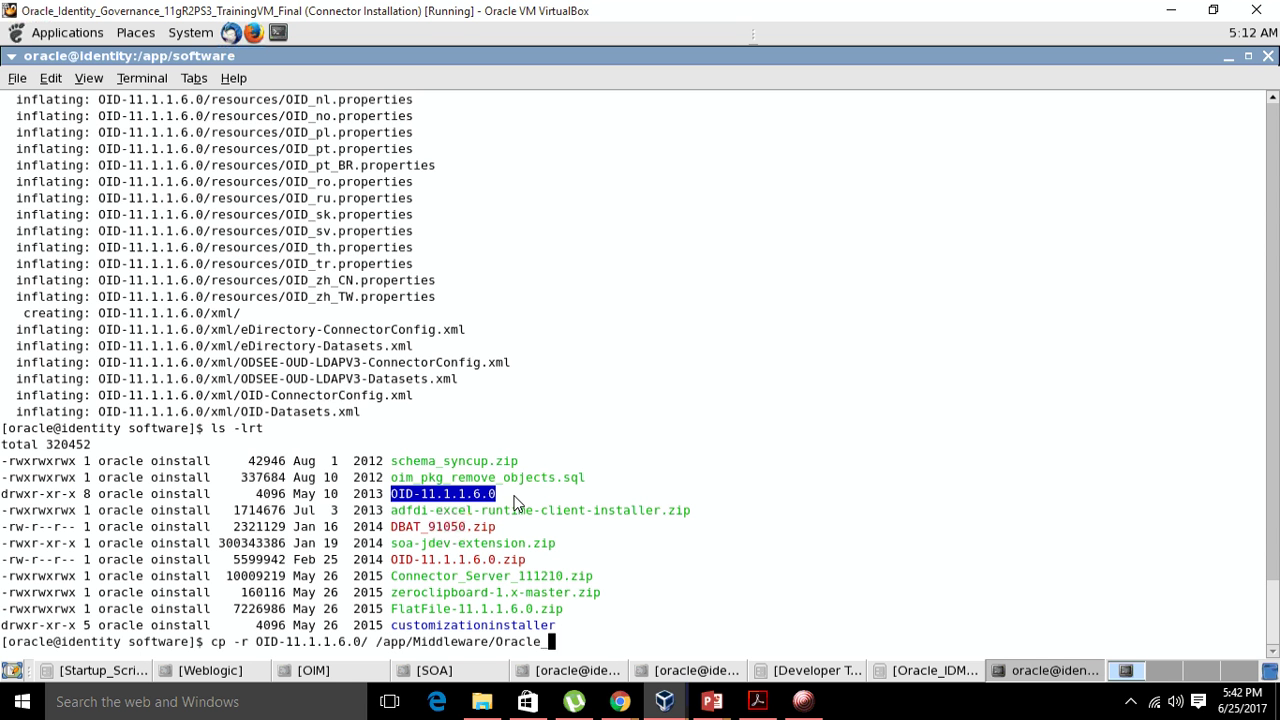
key("Tab")
type("/Oracle")
key("BackSpace")
key("BackSpace")
type("s")
key("Tab")
type("C")
key("Tab")
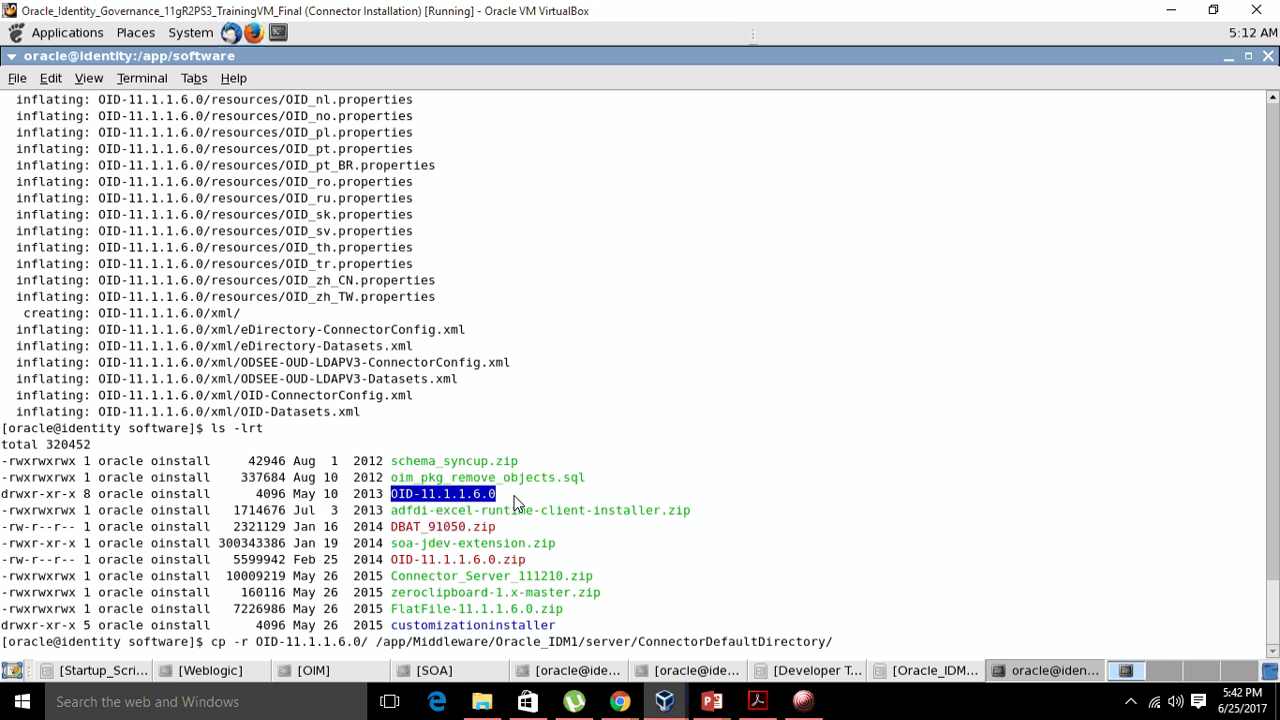
key("Return")
- Change into ConnectorDefaultDirectory and list it to verify the copied OID-11.1.1.6.0 folder
type("cd")
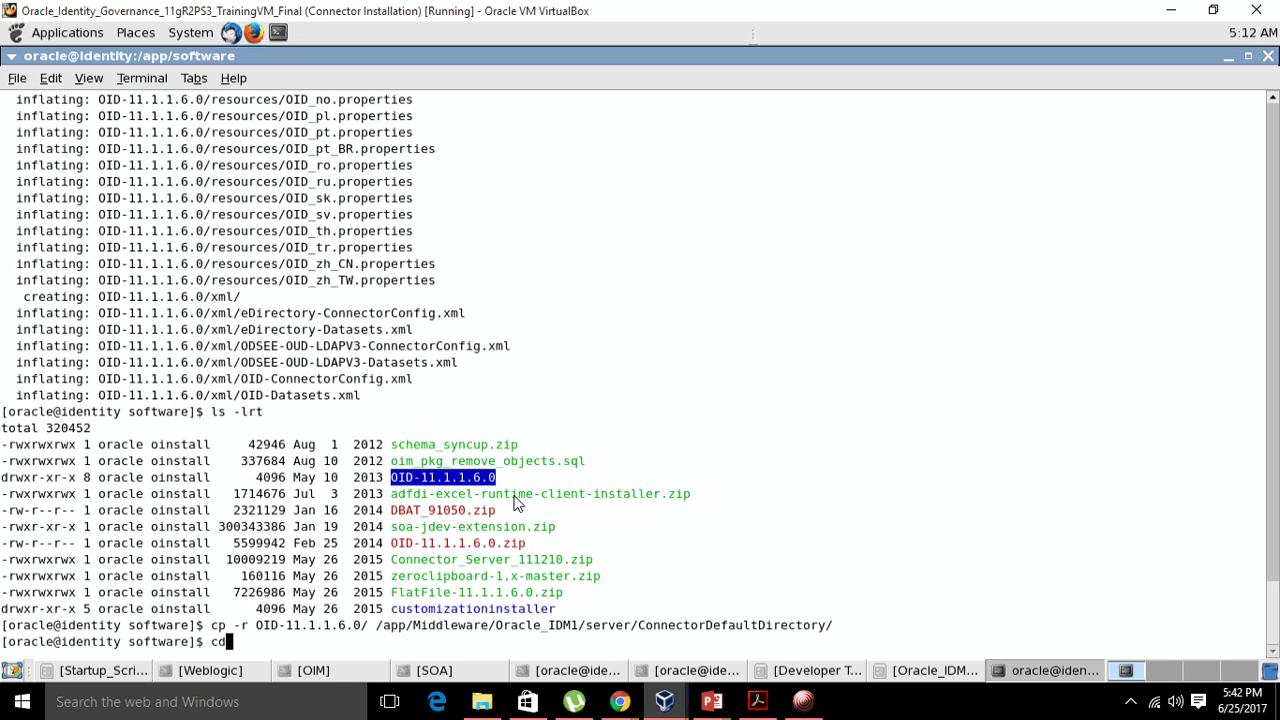
double_click(615, 625)
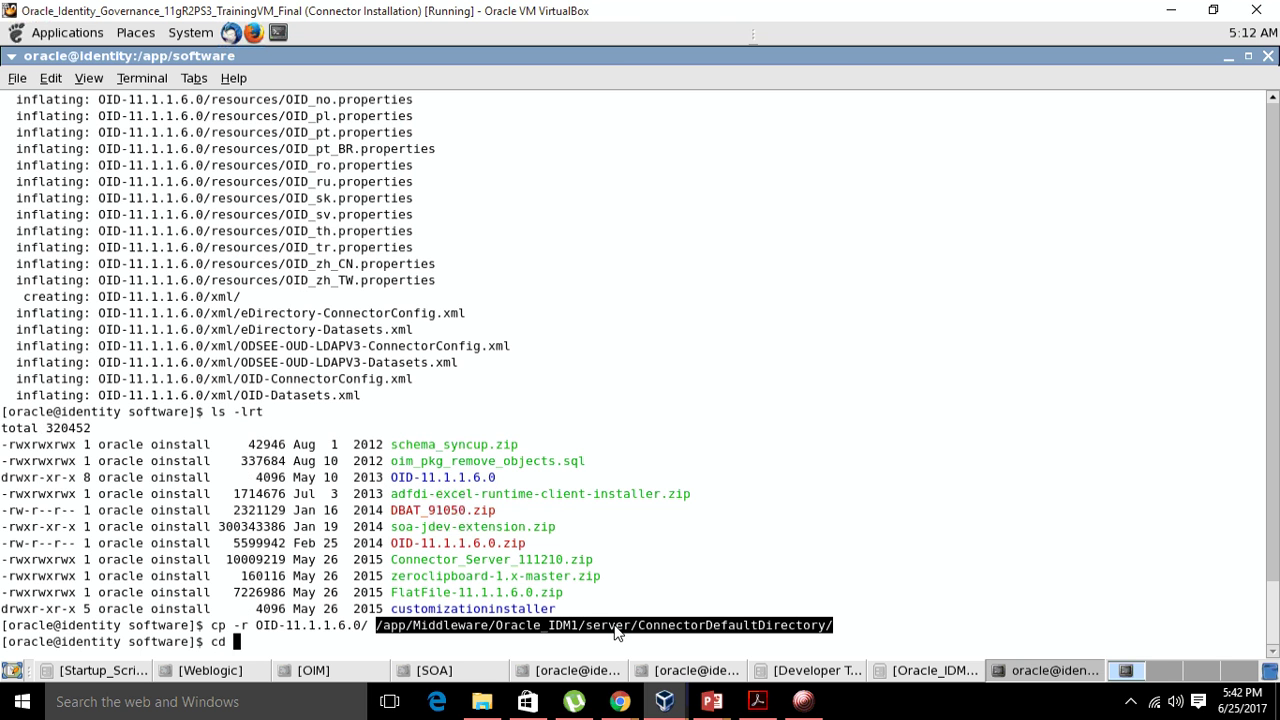
right_click(615, 625)
left_click(658, 530)
right_click(829, 447)
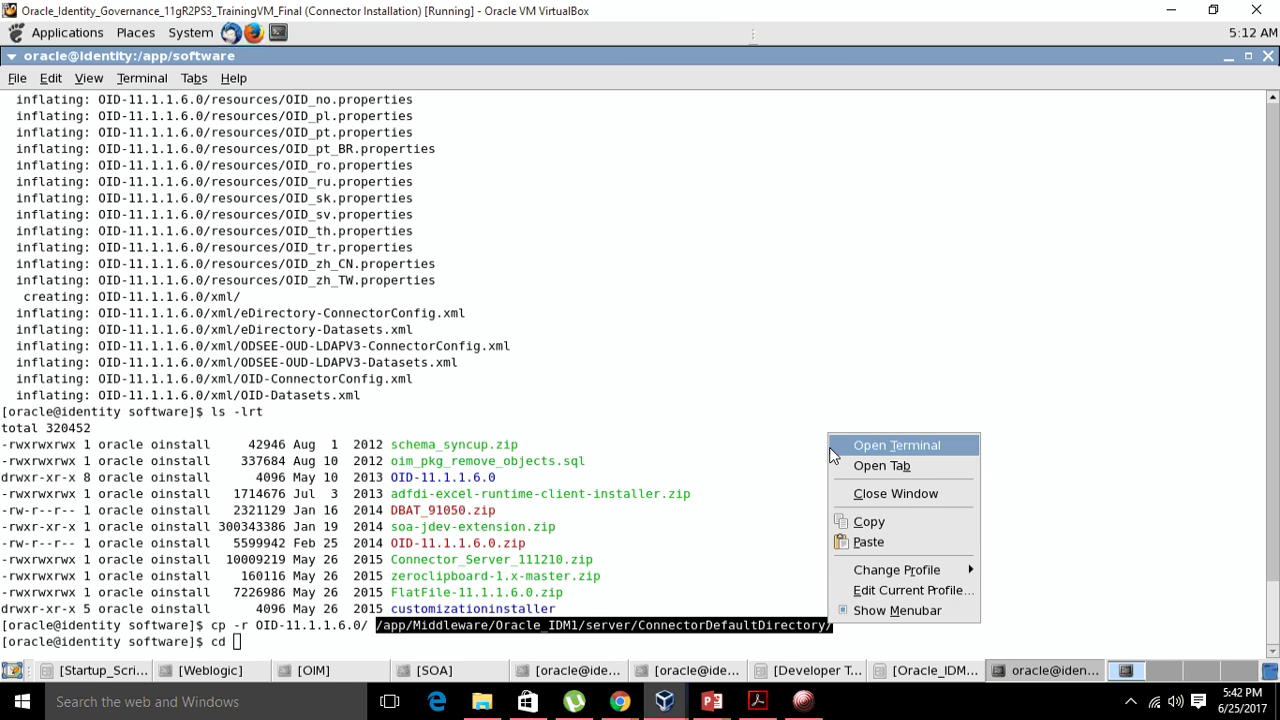
left_click(863, 516)
right_click(861, 487)
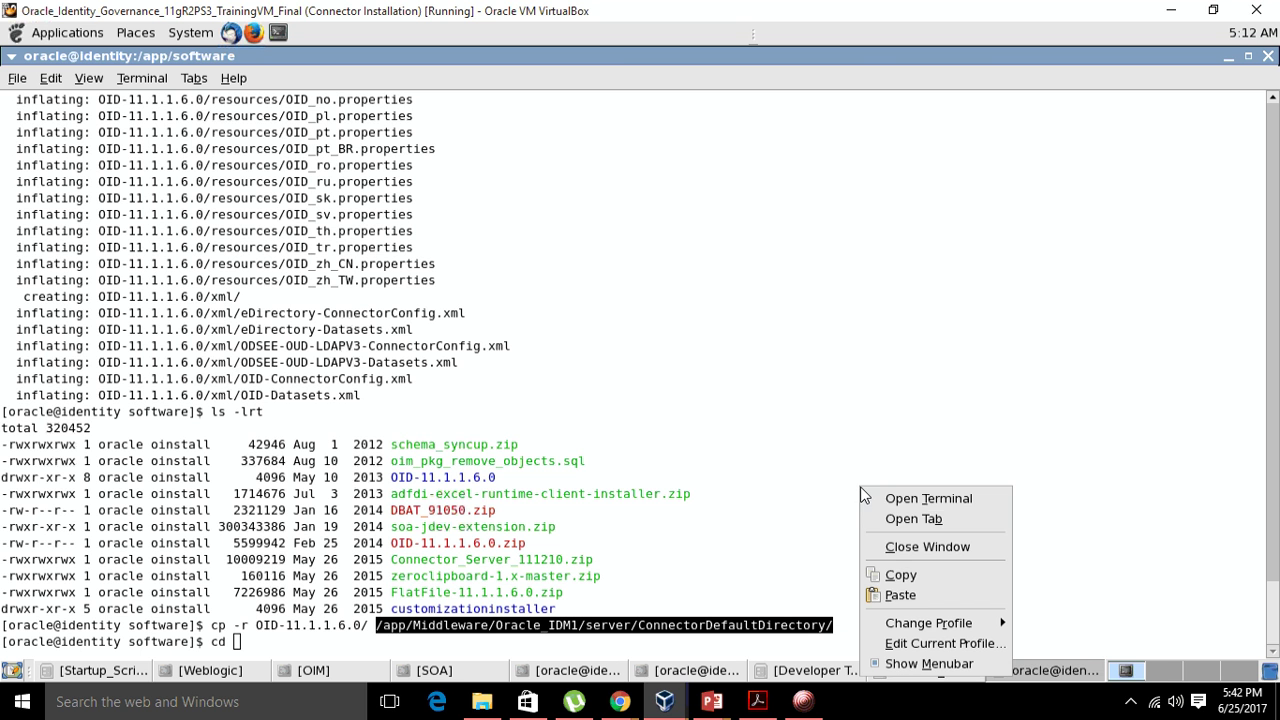
left_click(900, 596)
key("Return")
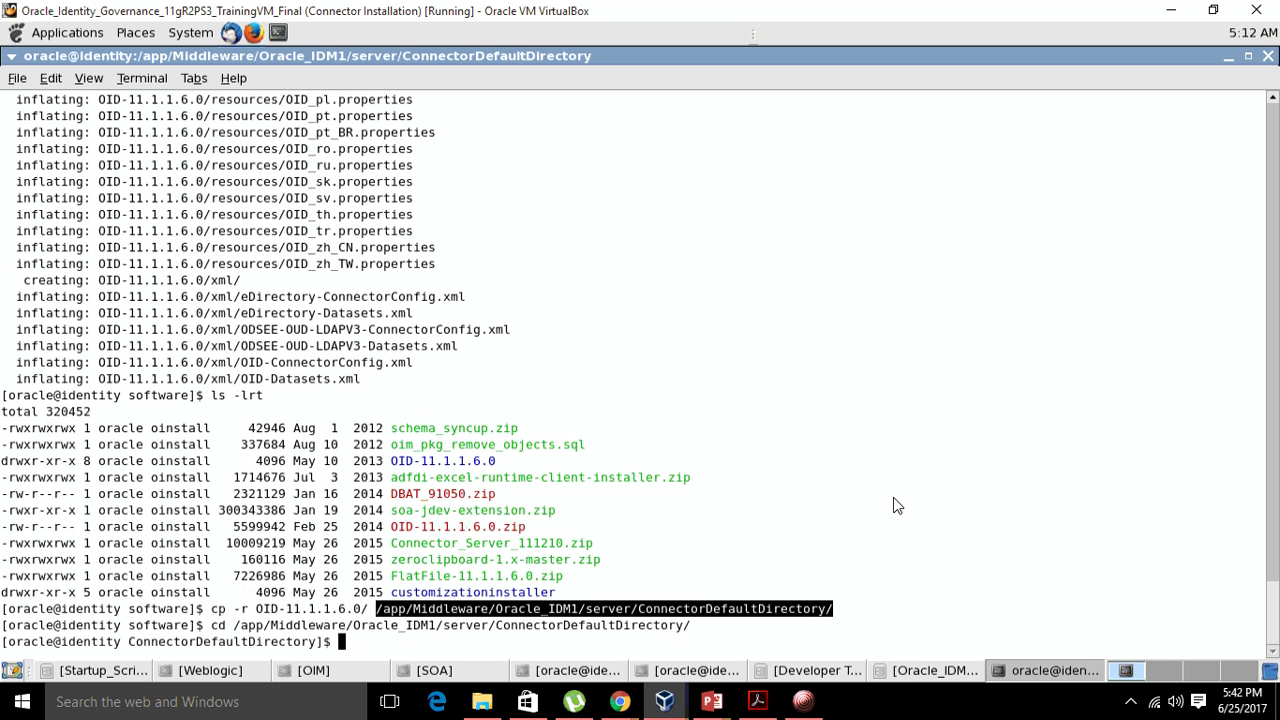
type("ls -lr")
type("t")
key("Return")
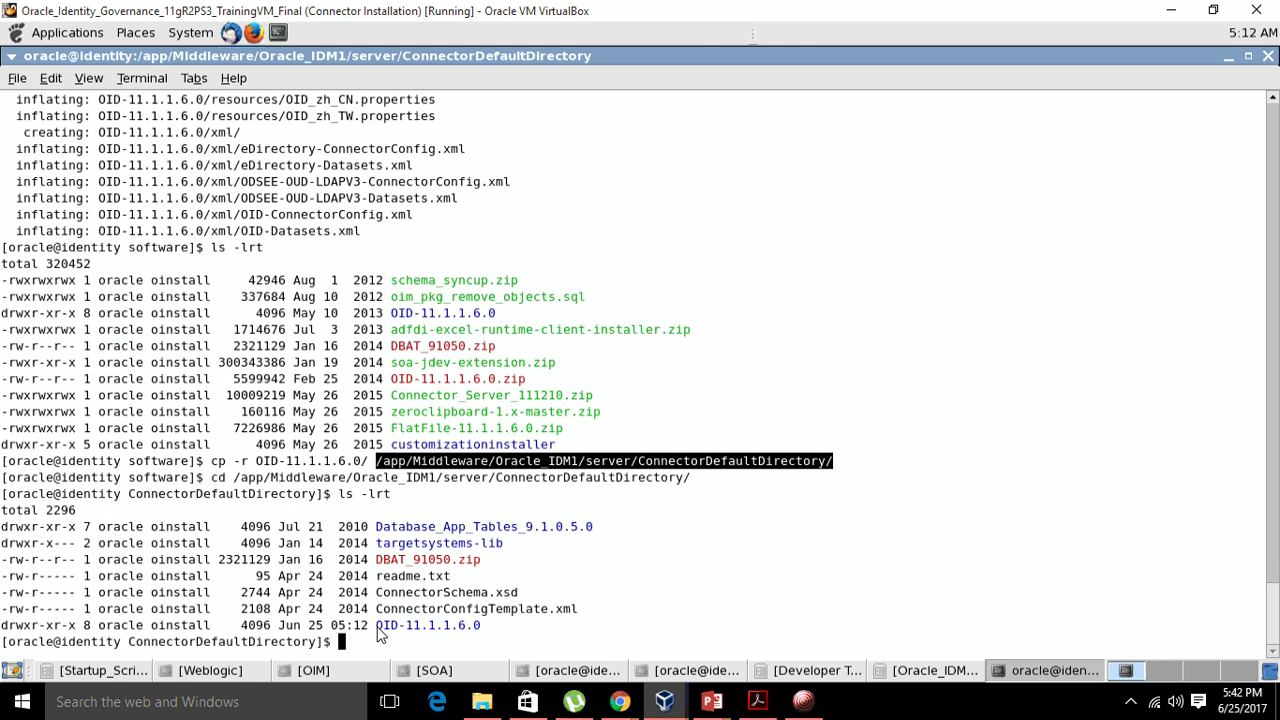
left_click_drag(376, 627, 485, 632)
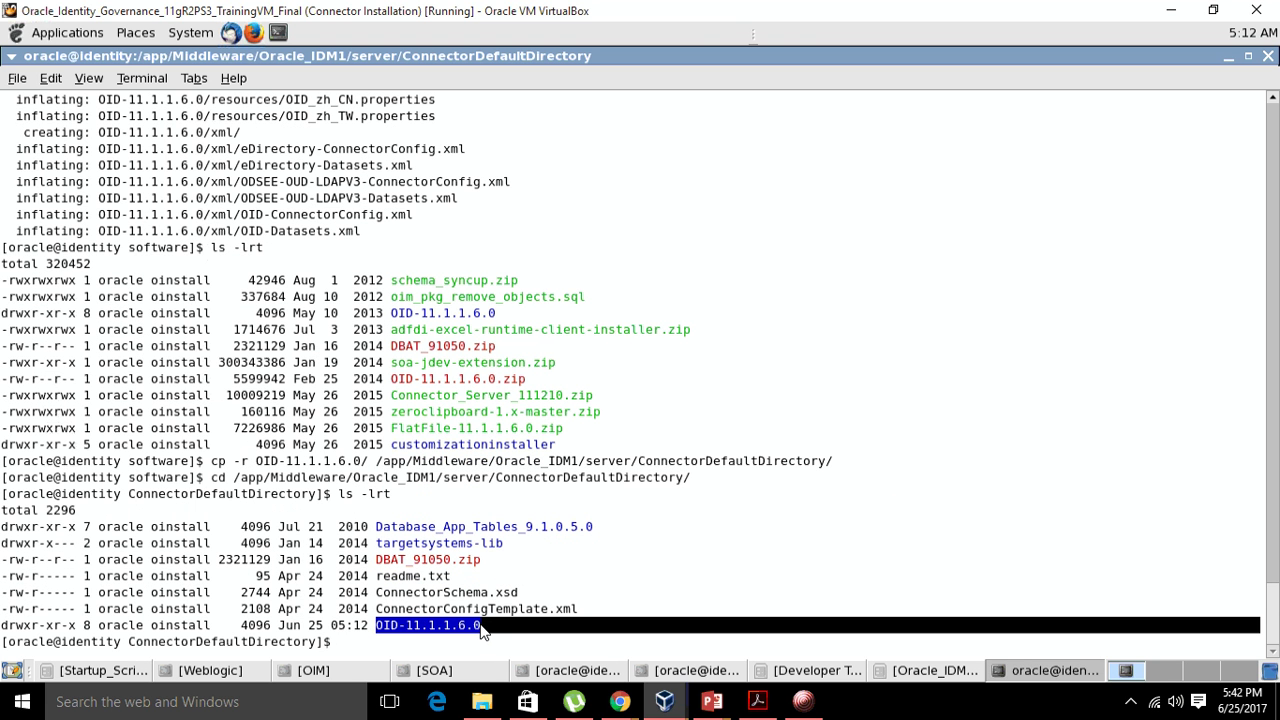
- Close the outdated Connector Selection browser window and return to Identity System Administration
mouse_move(632, 708)
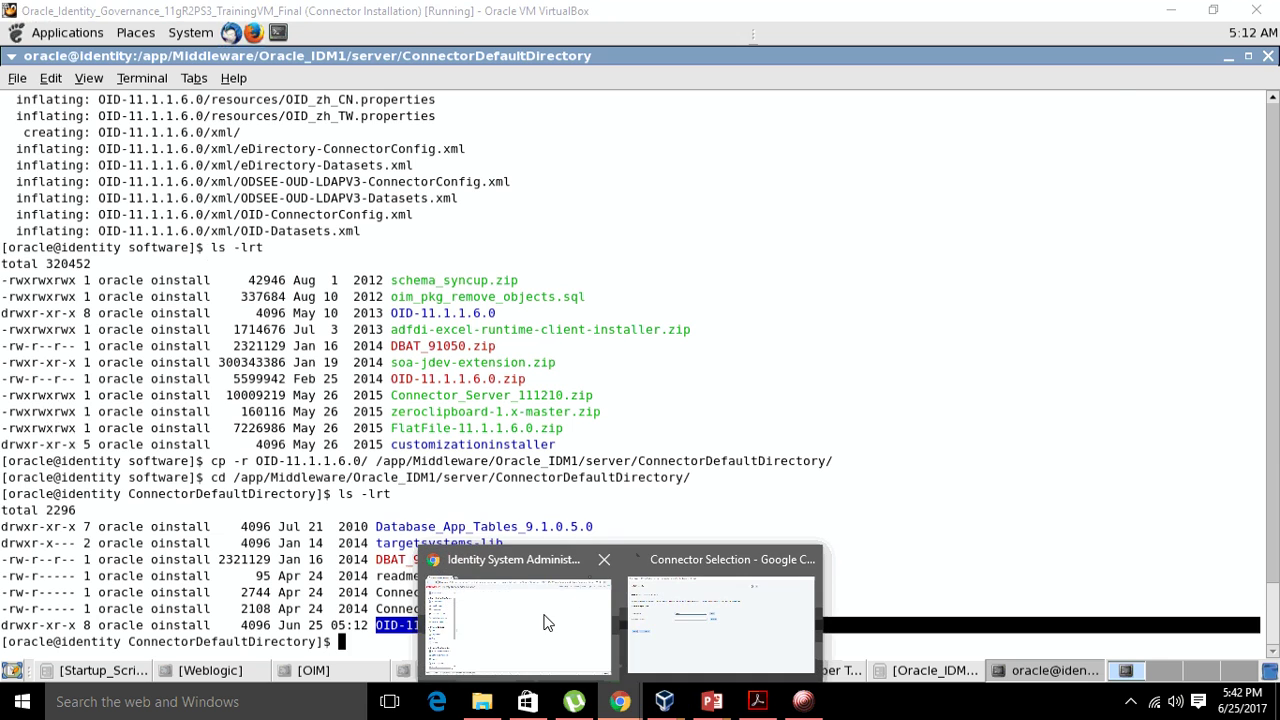
left_click(668, 632)
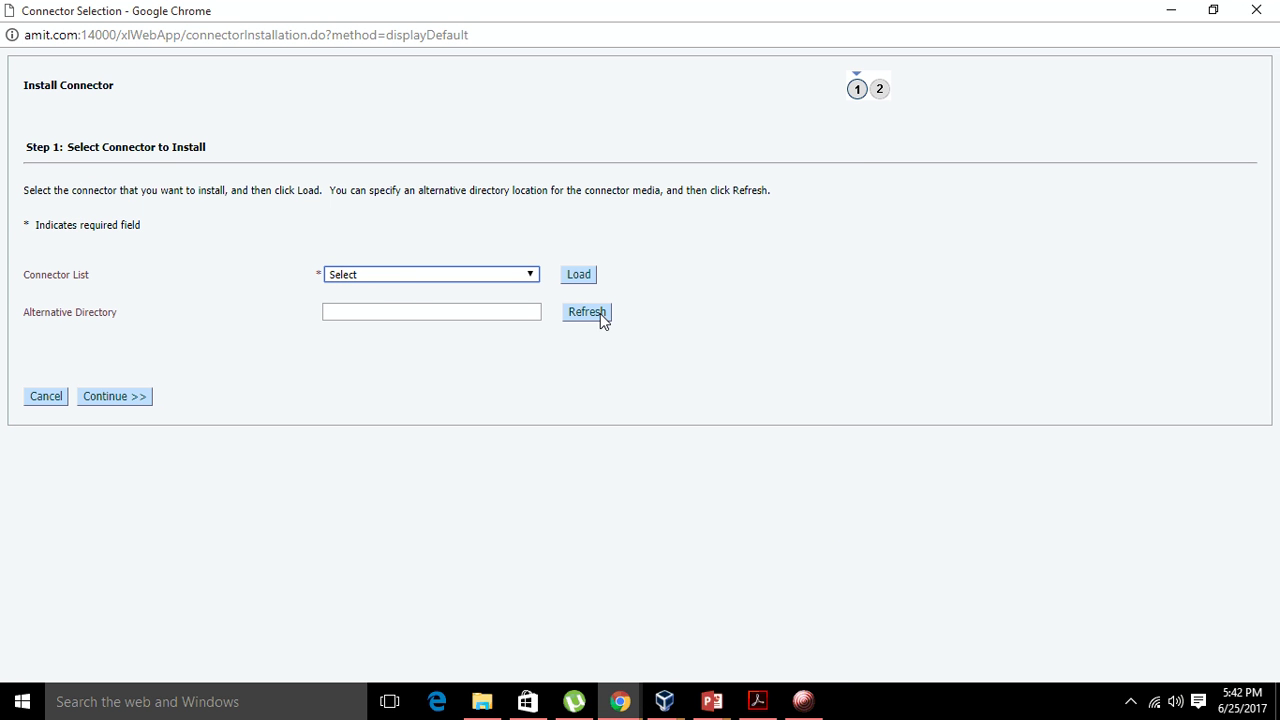
left_click(511, 276)
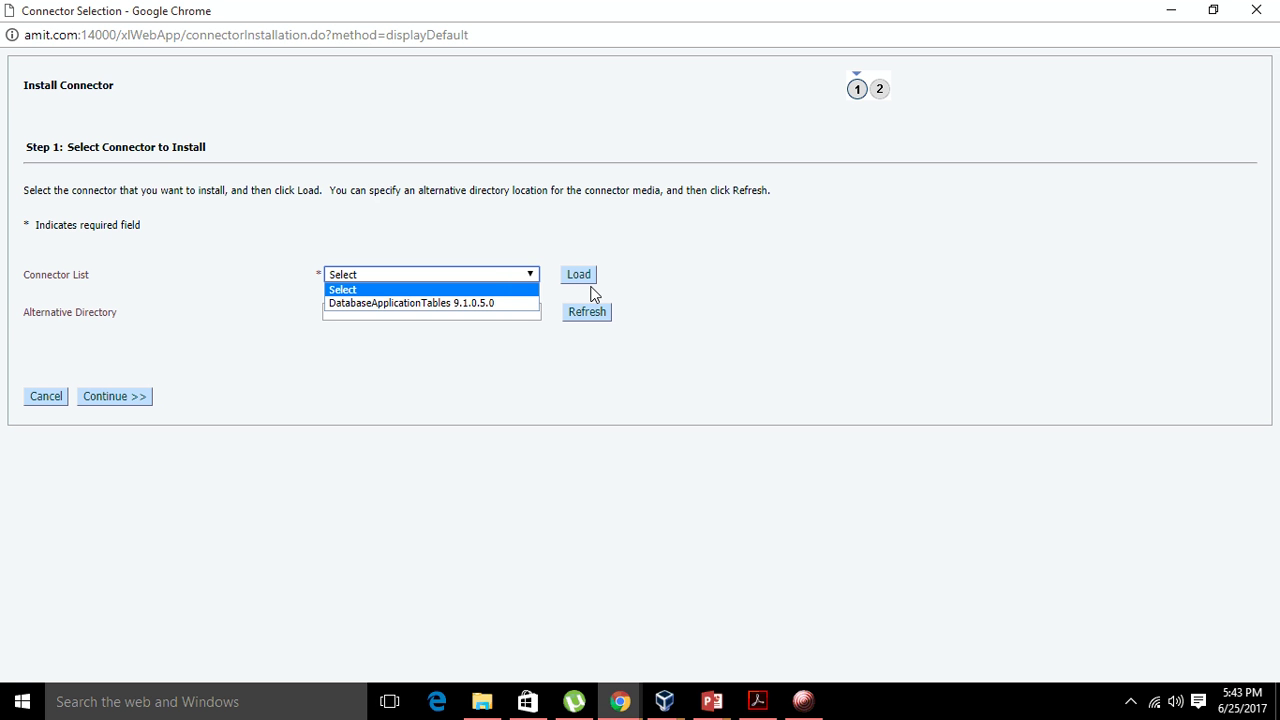
left_click(1262, 12)
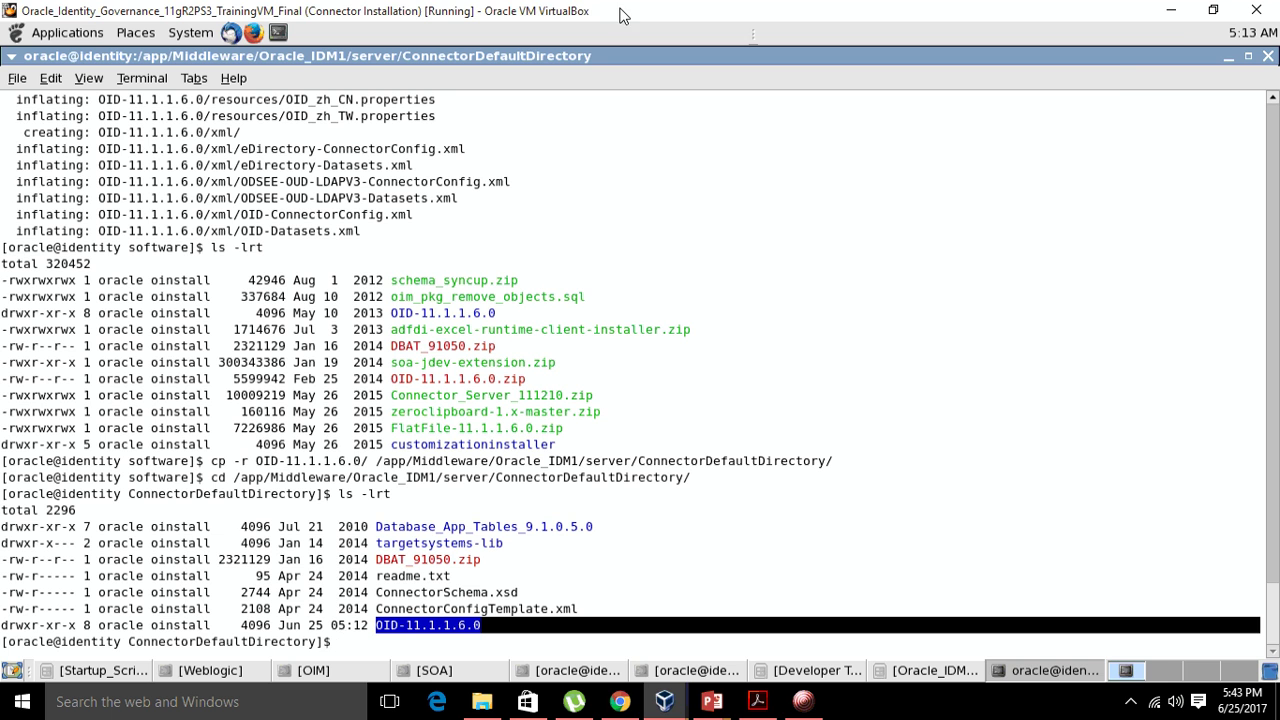
left_click(620, 701)
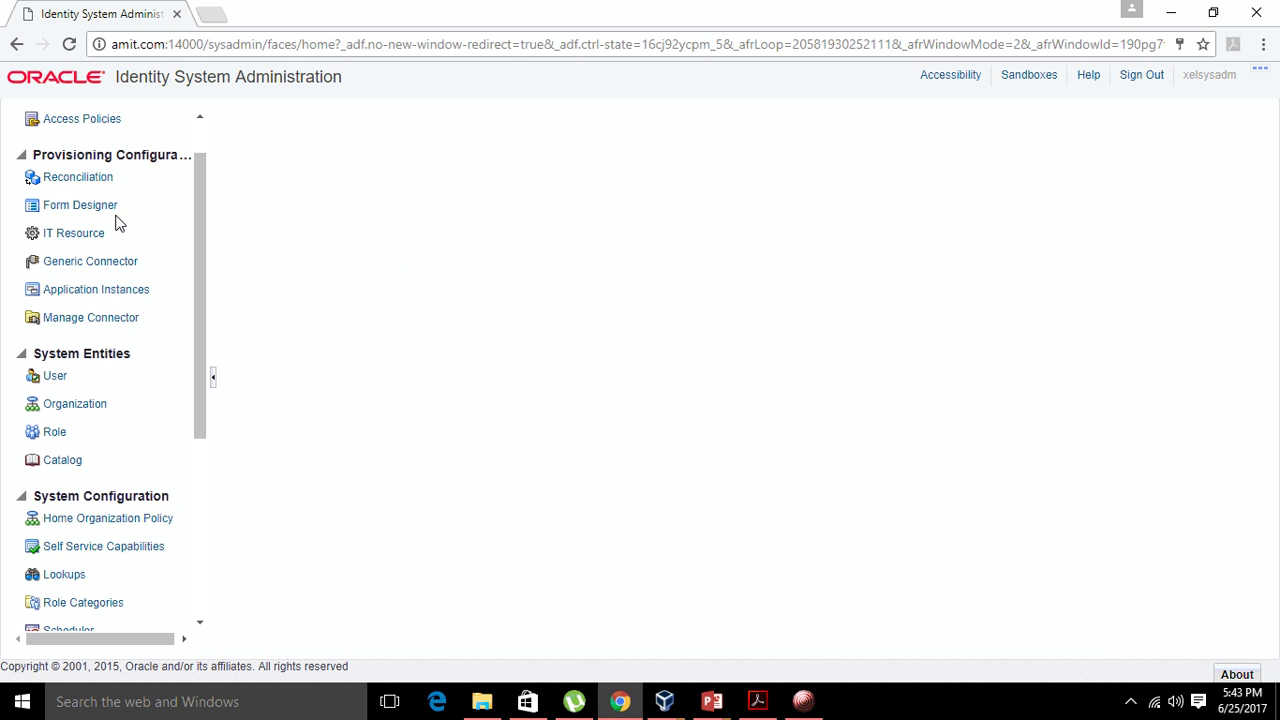
- Start a connector install with ODSEE/OUD/LDAPV3 Connector 11.1.1.6.0 selected, in a maximized window
left_click(90, 317)
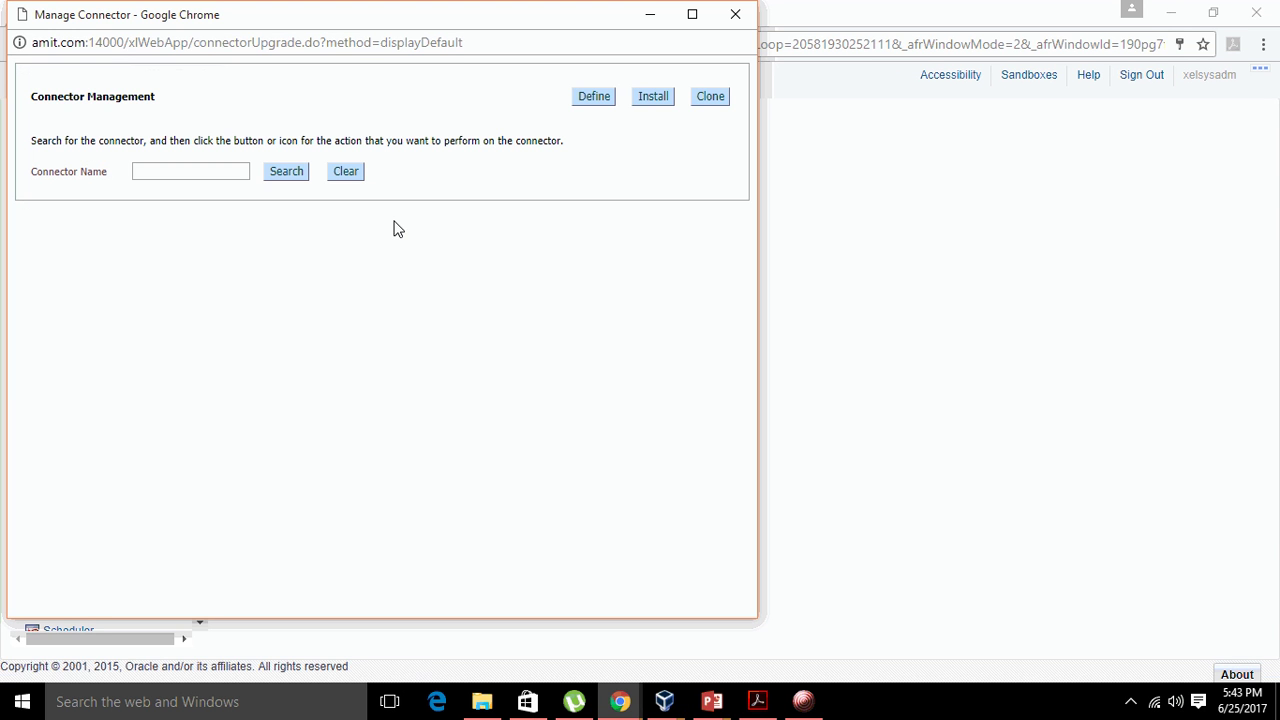
left_click(653, 96)
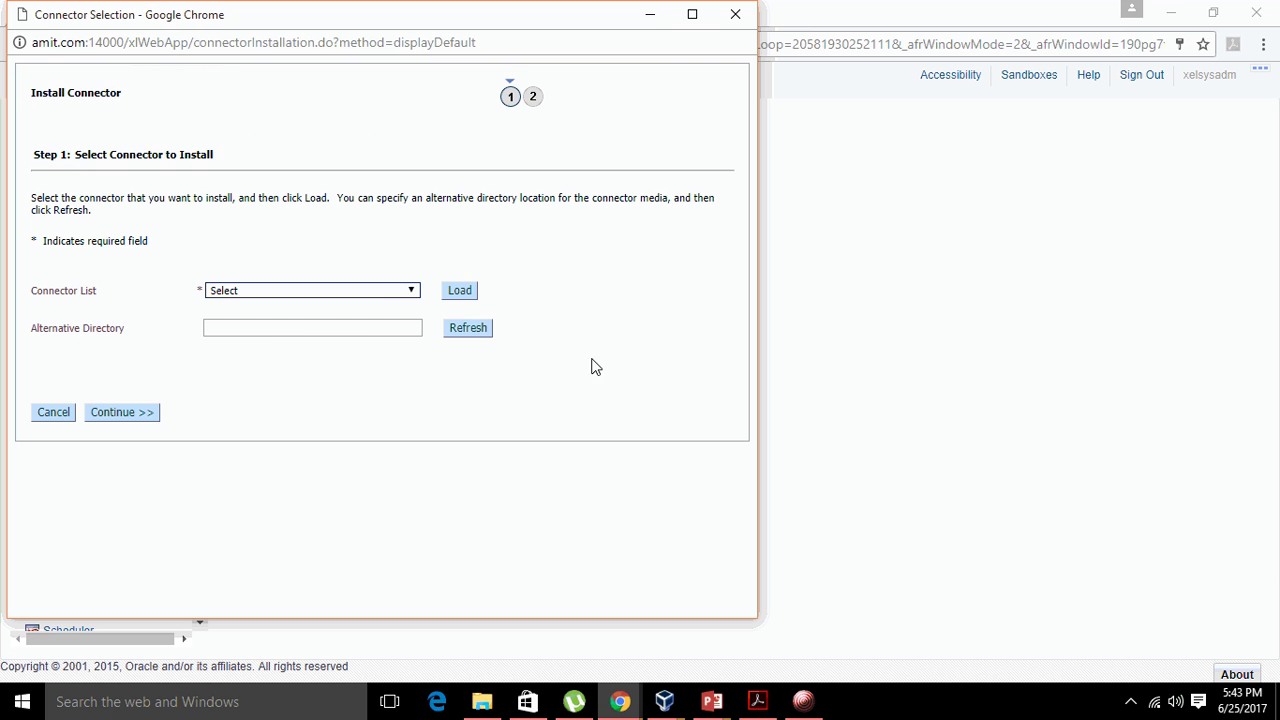
left_click(387, 290)
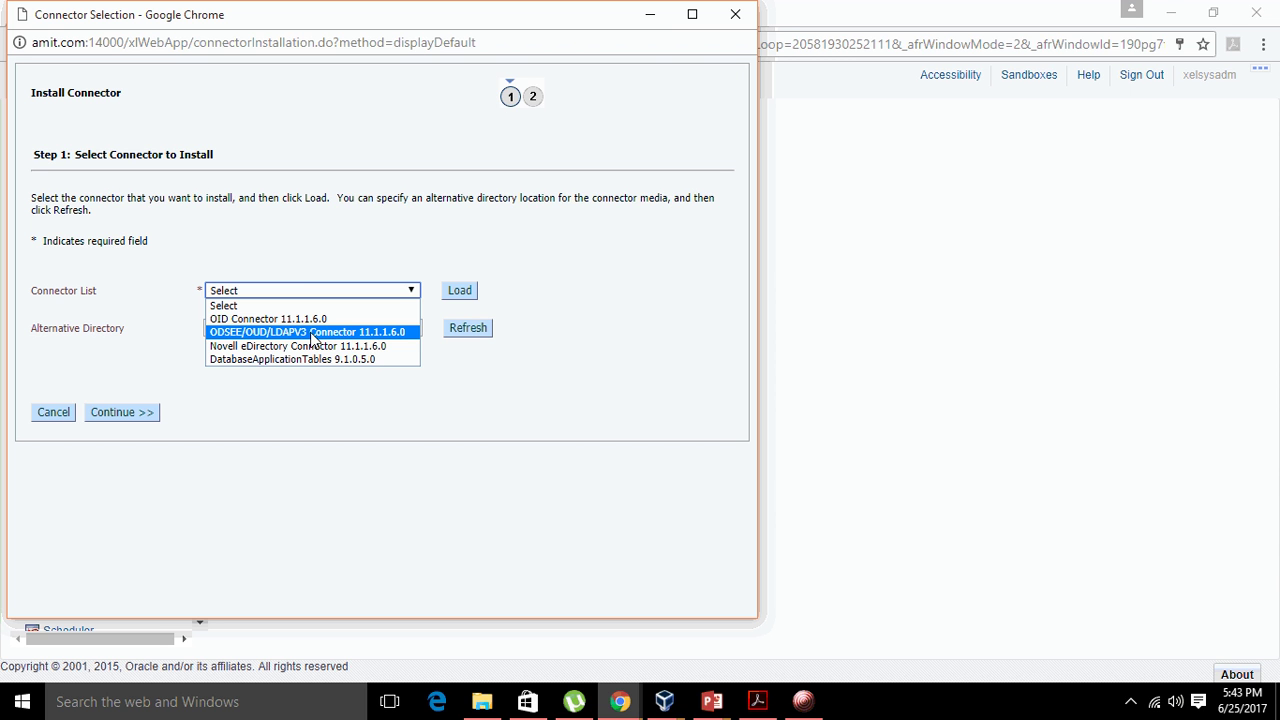
left_click(312, 340)
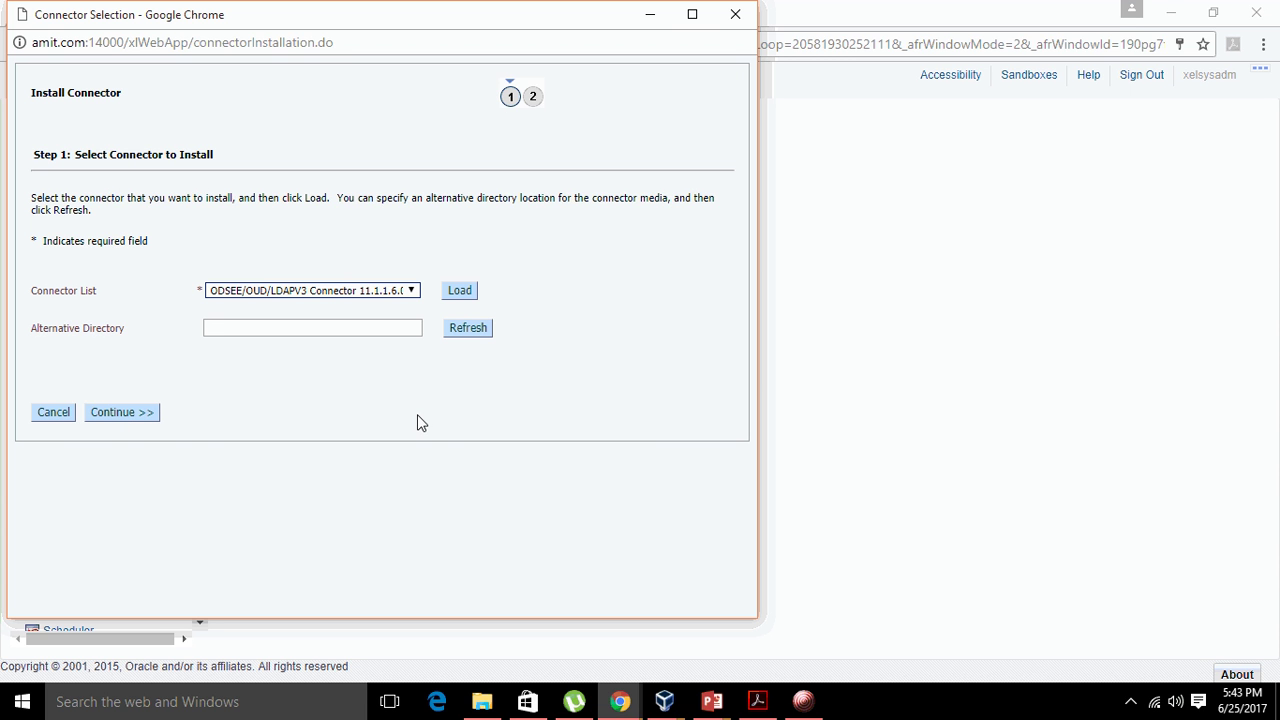
left_click(691, 14)
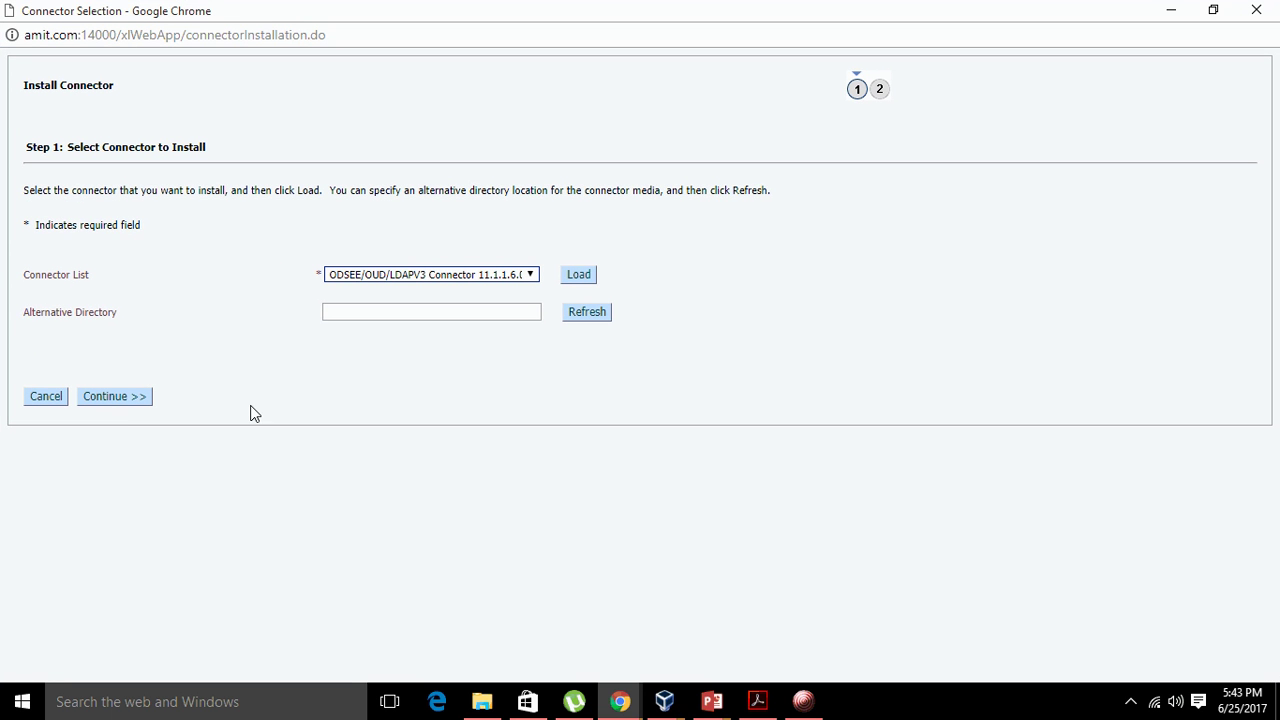
- Load the ODSEE/OUD/LDAPV3 connector, review its history and dependency messages, and continue to installation
left_click(582, 276)
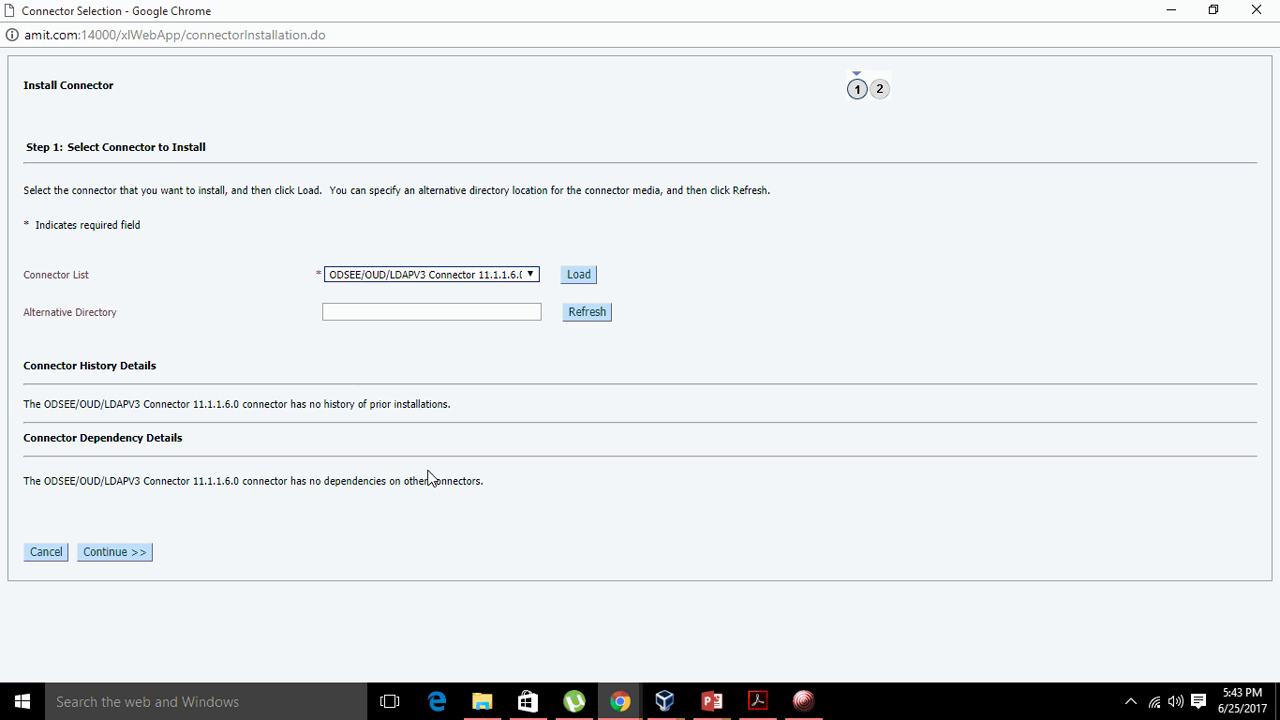
left_click_drag(25, 410, 460, 414)
left_click_drag(20, 490, 503, 485)
left_click(503, 485)
left_click(128, 555)
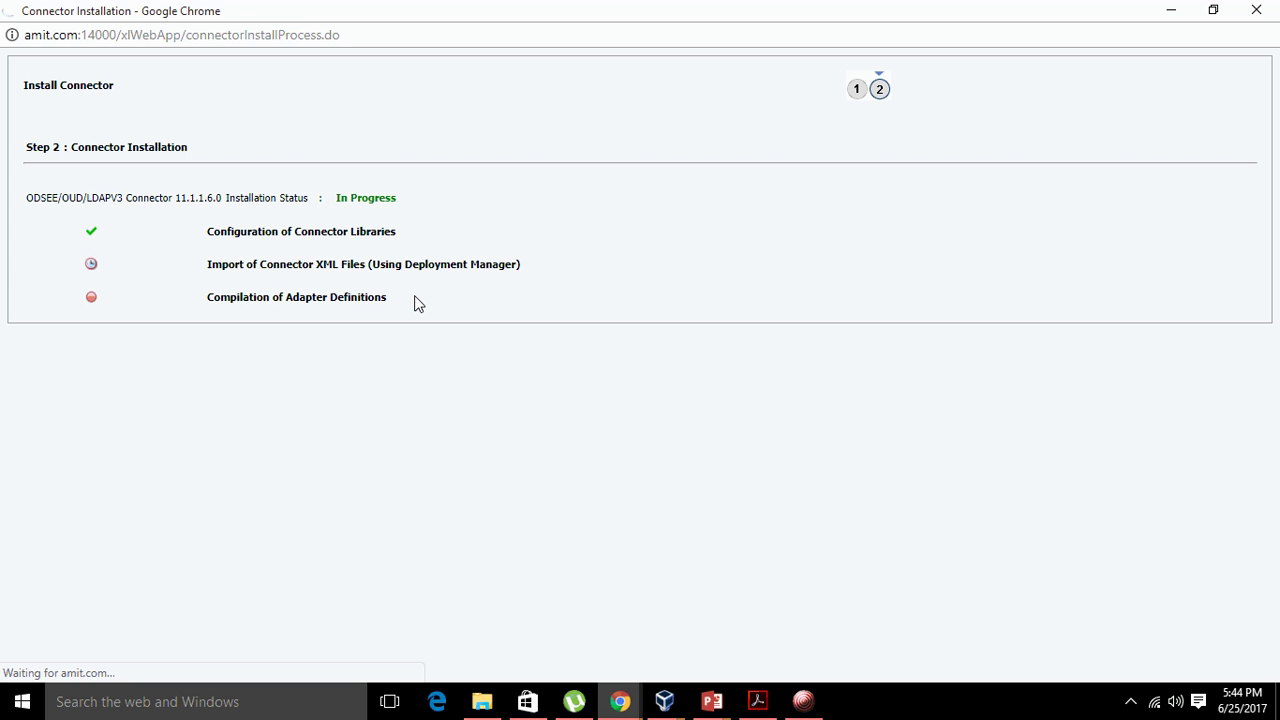
- Wait for the installation to show Successful on all three steps, then exit the wizard
left_click(803, 701)
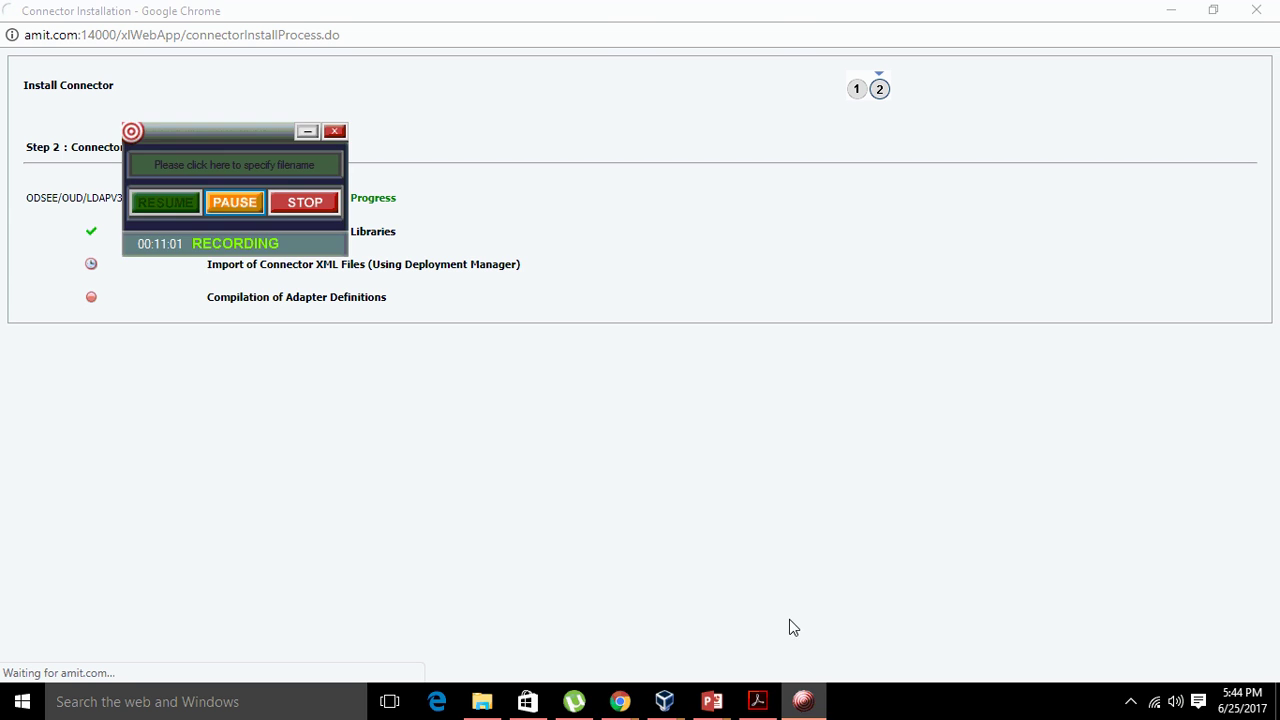
left_click(234, 203)
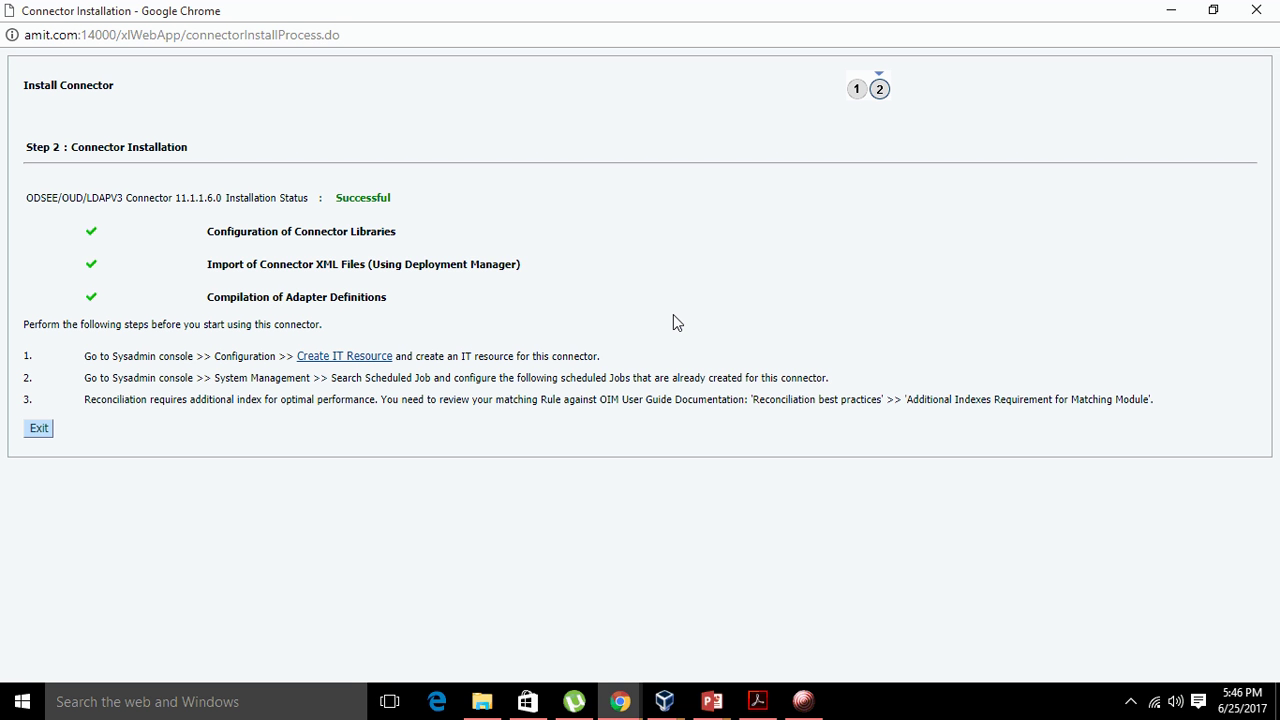
left_click(47, 427)
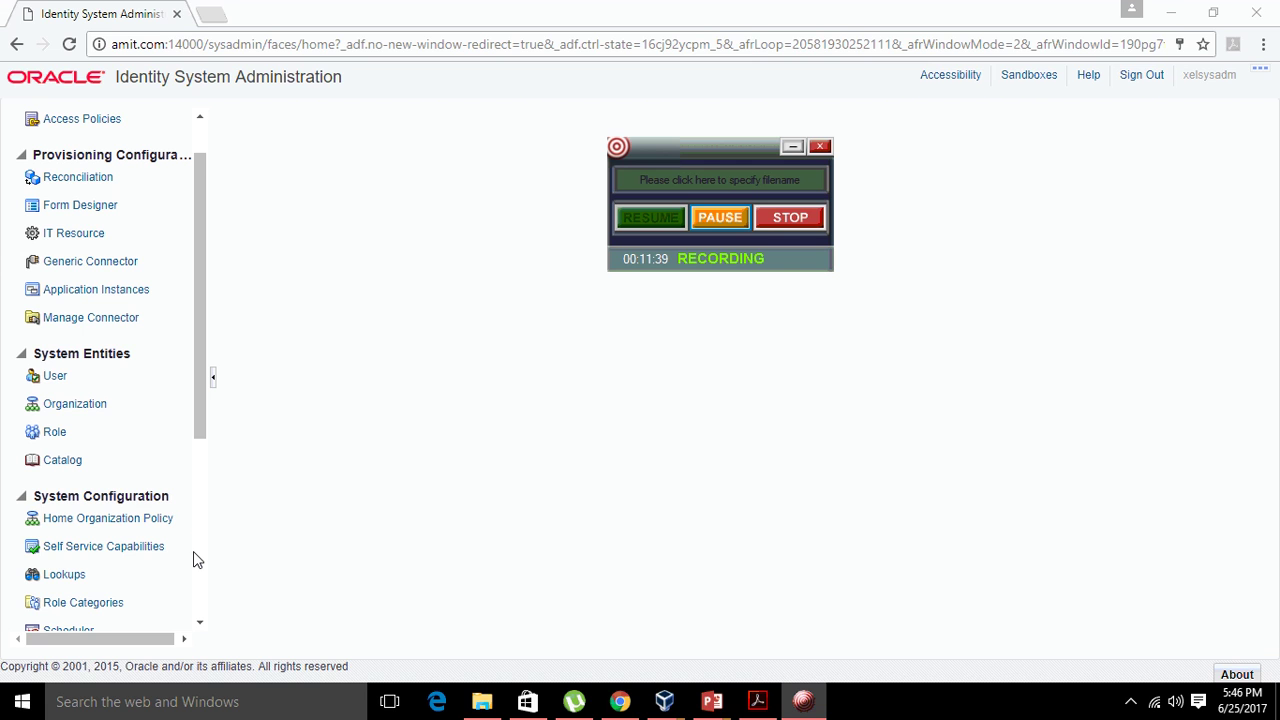
- Return to the VirtualBox VM and launch Design Console from the Developer Tools folder
left_click(571, 460)
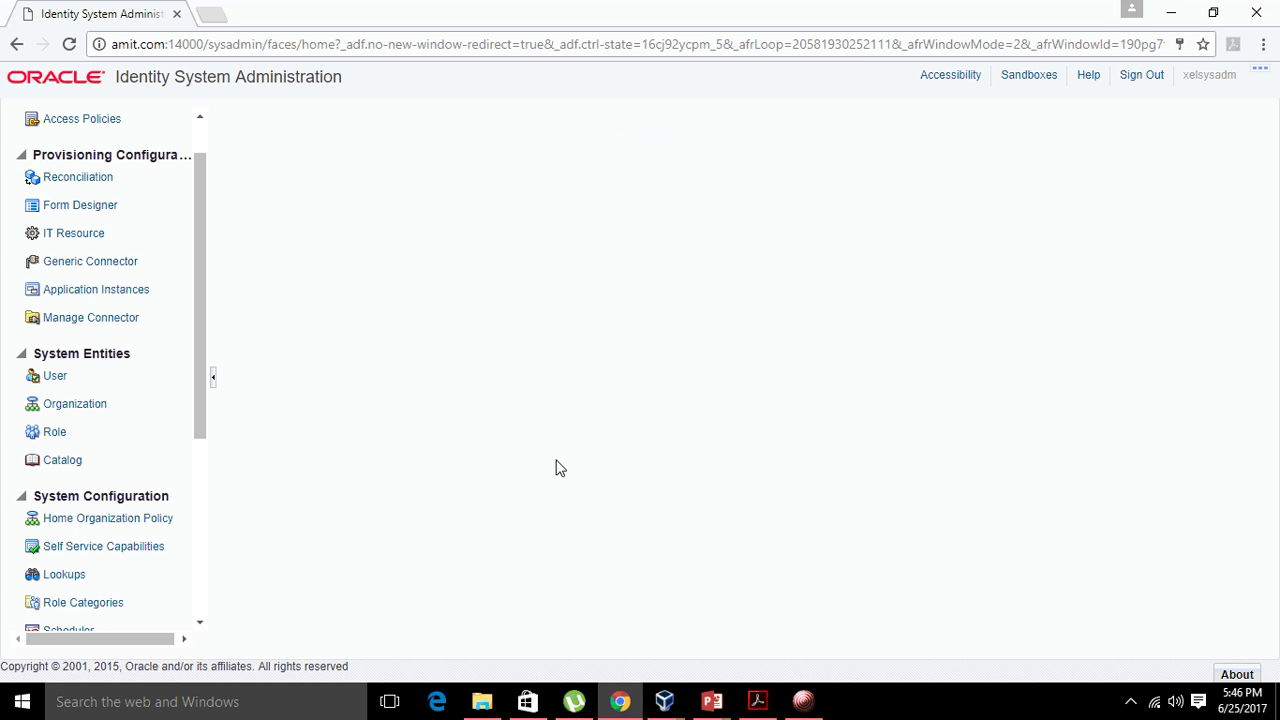
mouse_move(664, 701)
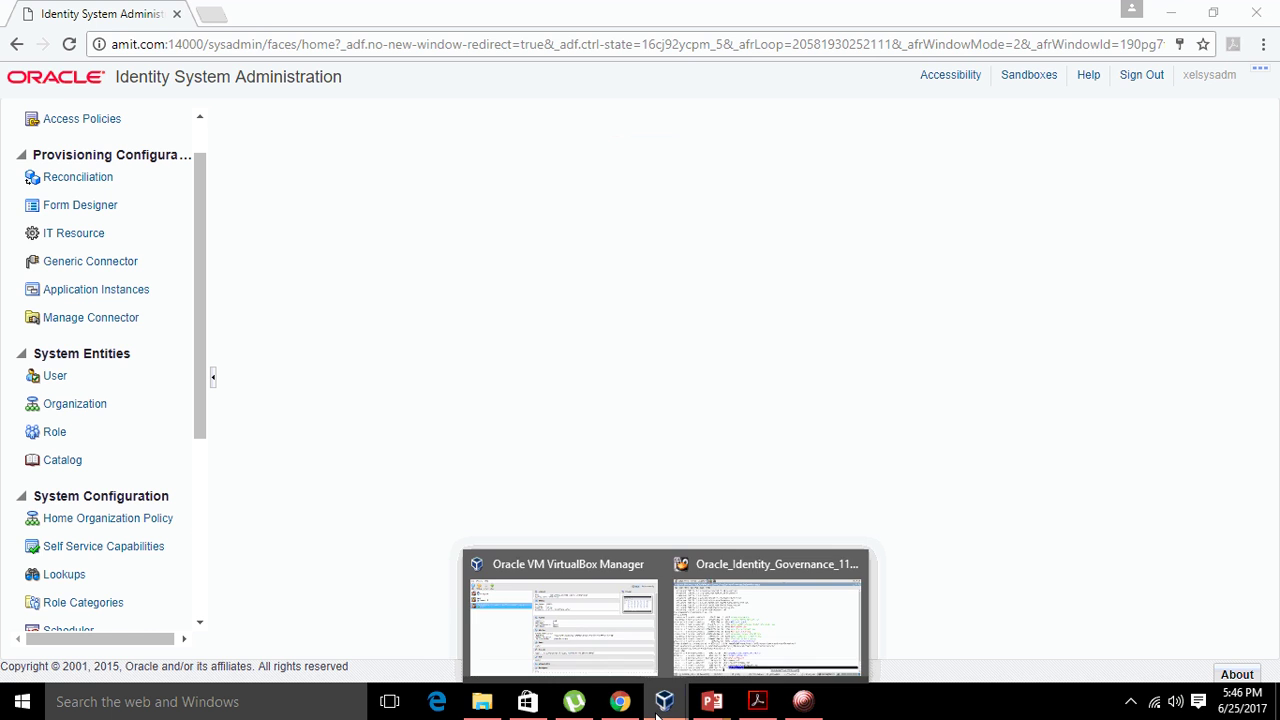
left_click(812, 636)
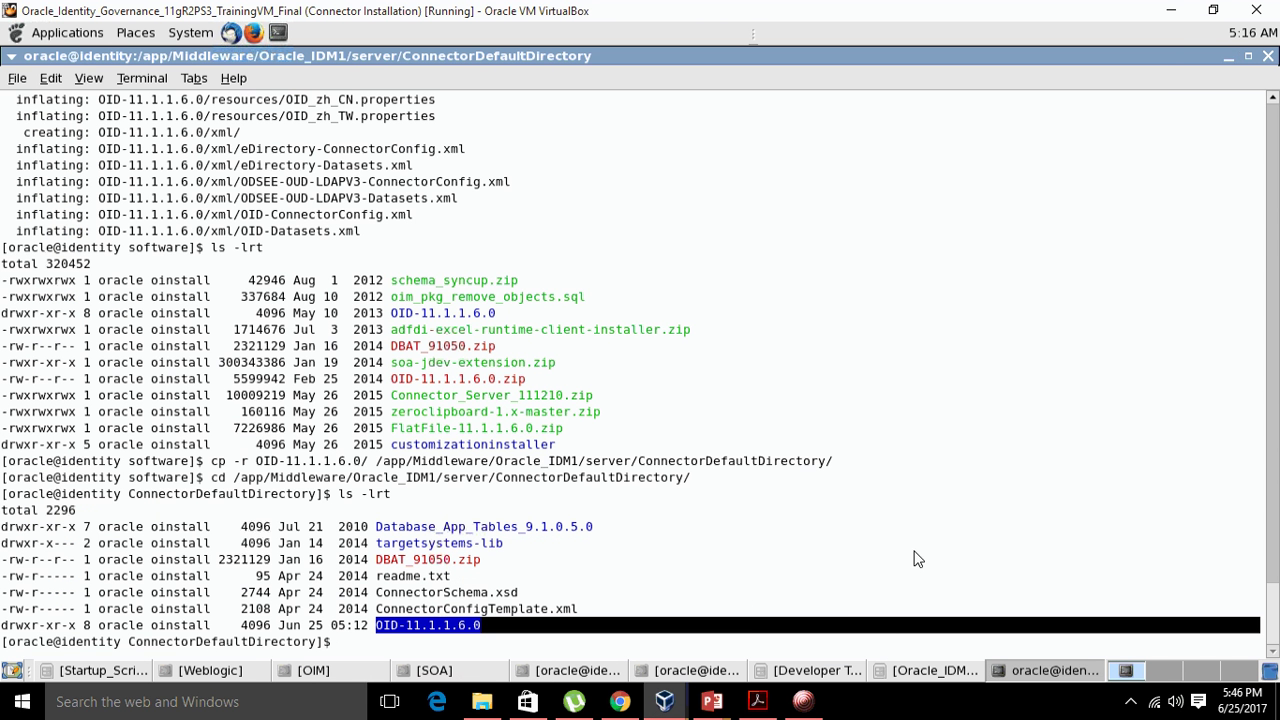
left_click(838, 676)
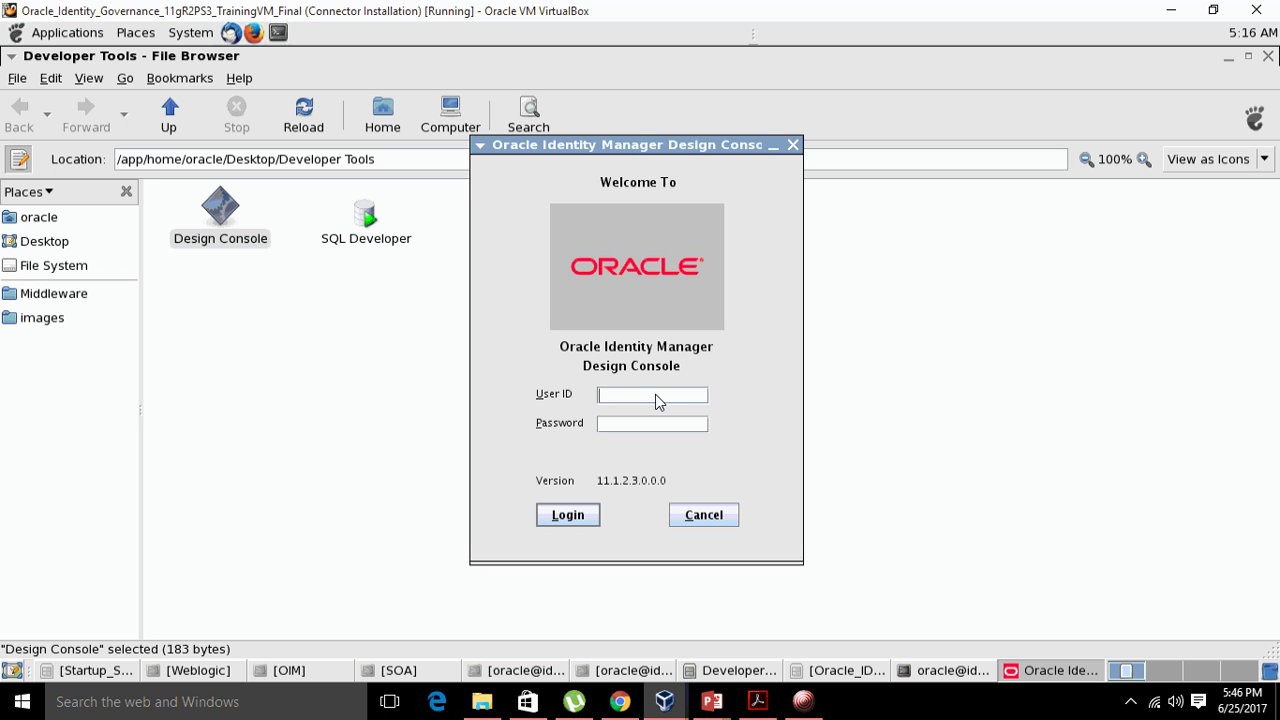
- Log in to Design Console with the administrator user ID and password, accepting the deprecation alert
type("xelsysadm")
key("Tab")
type("*******")
key("Return")
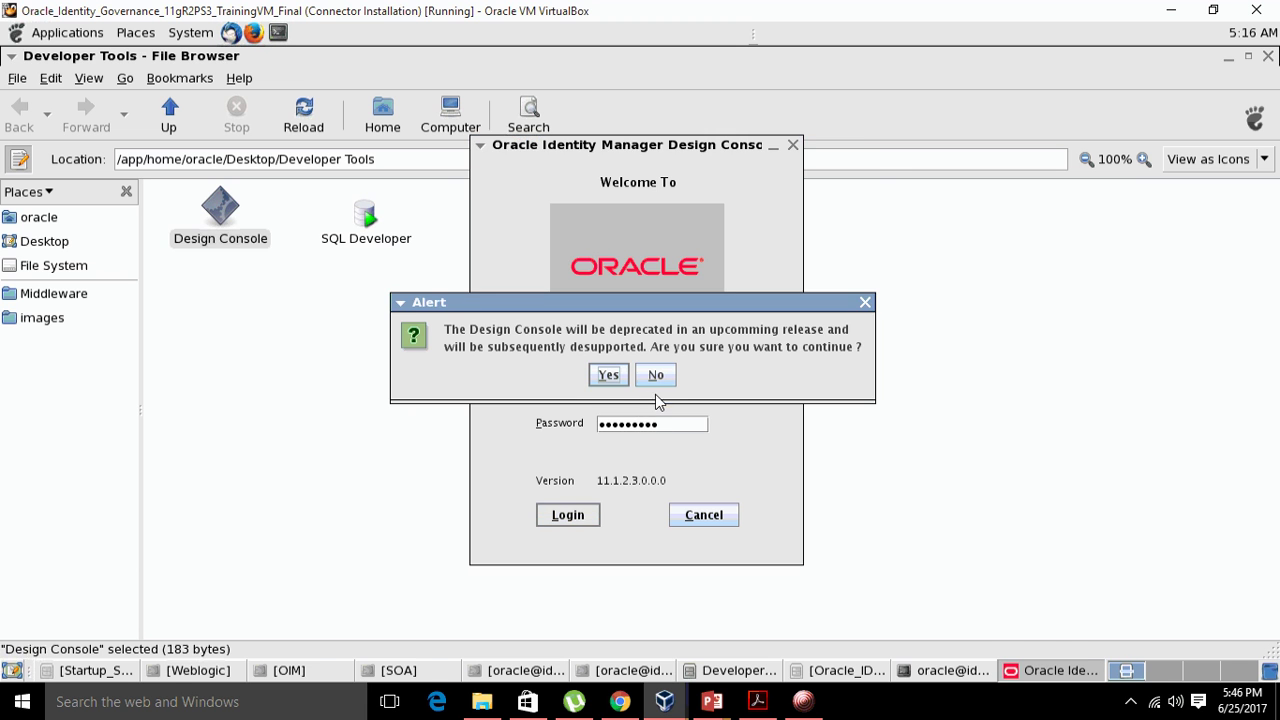
left_click(600, 378)
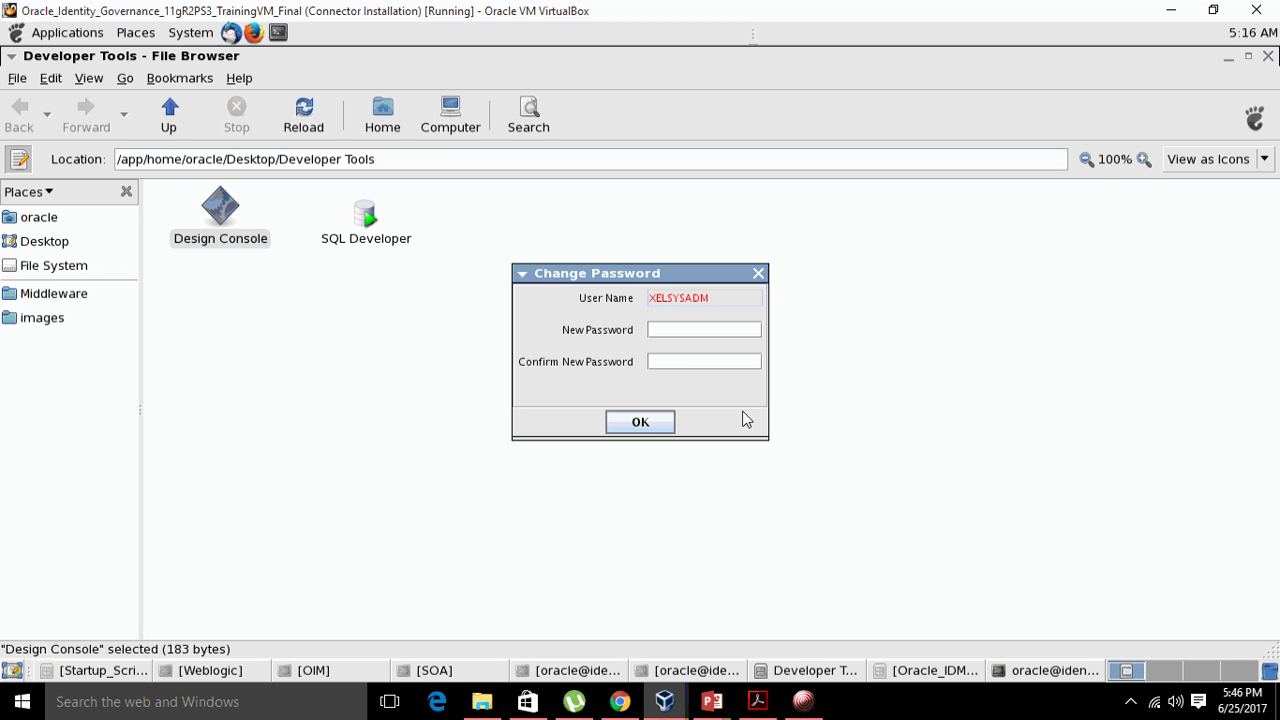
- Enter a new administrator password and confirmation, retry after Internal Error failures, then close the prompt
left_click(683, 333)
type("Welcome12")
key("Tab")
type("Welcome1")
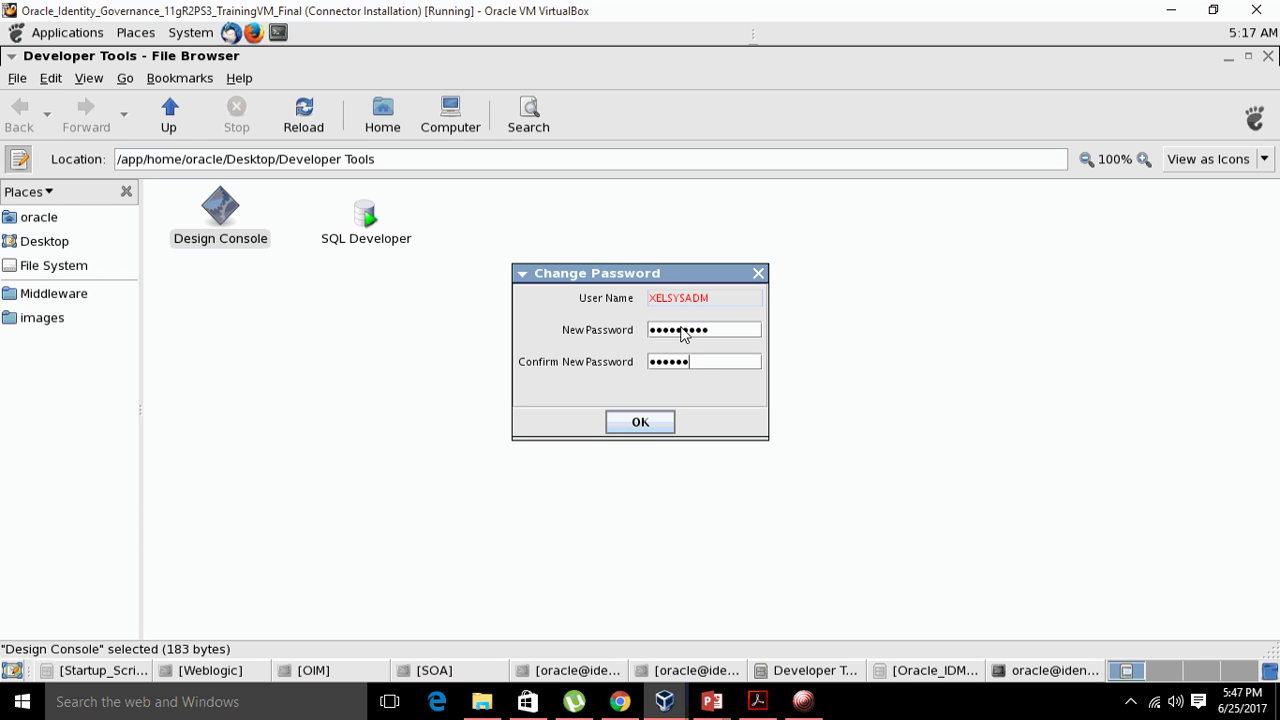
key("Return")
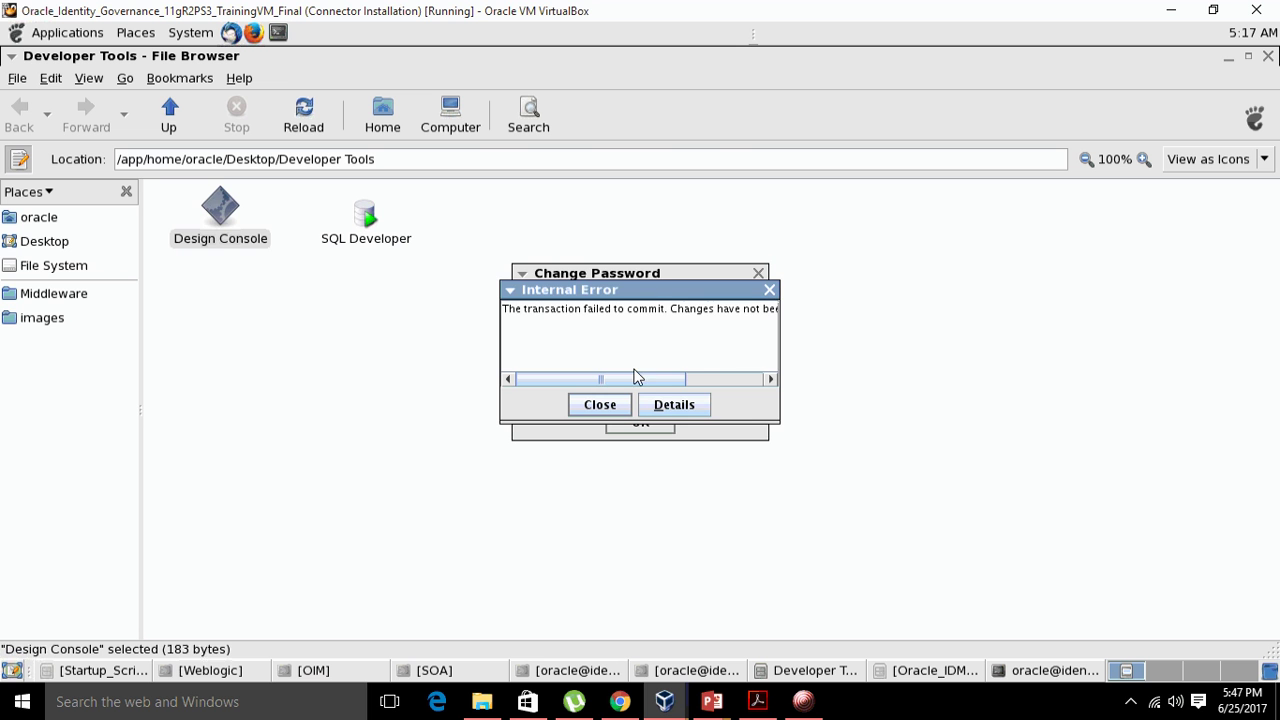
left_click(592, 410)
left_click(639, 378)
left_click(640, 422)
left_click(624, 412)
left_click(640, 378)
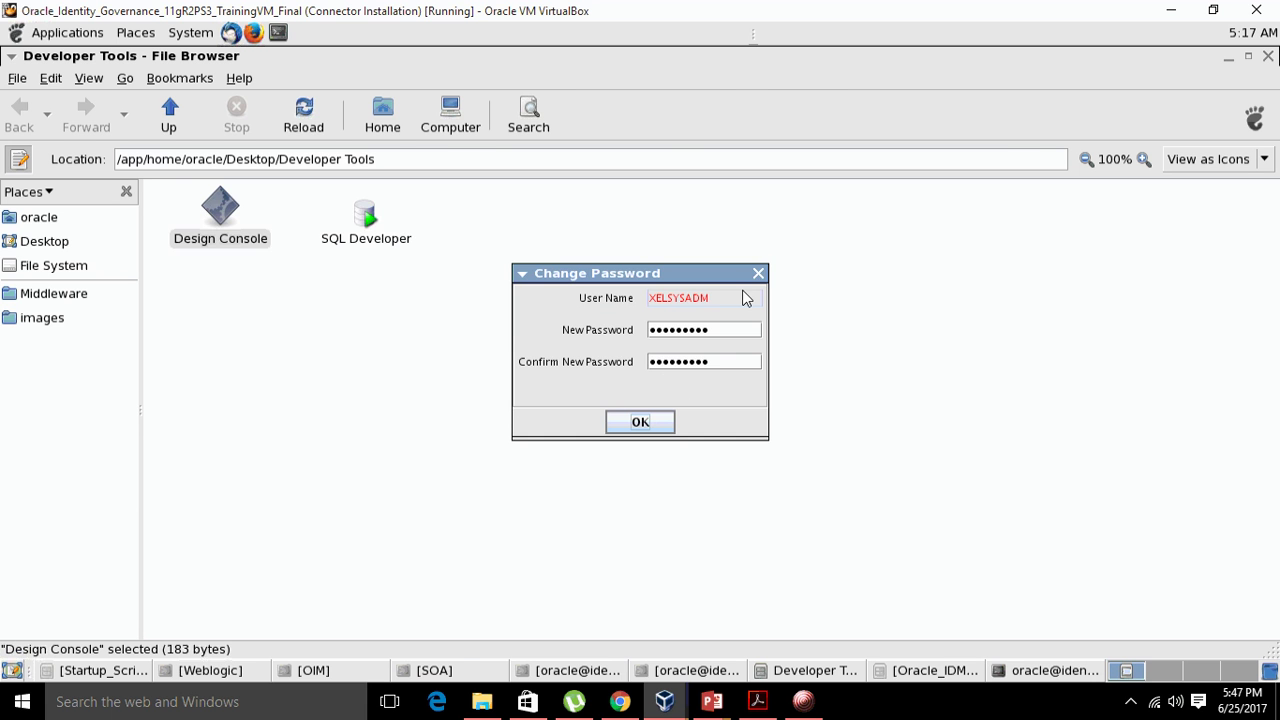
left_click(757, 274)
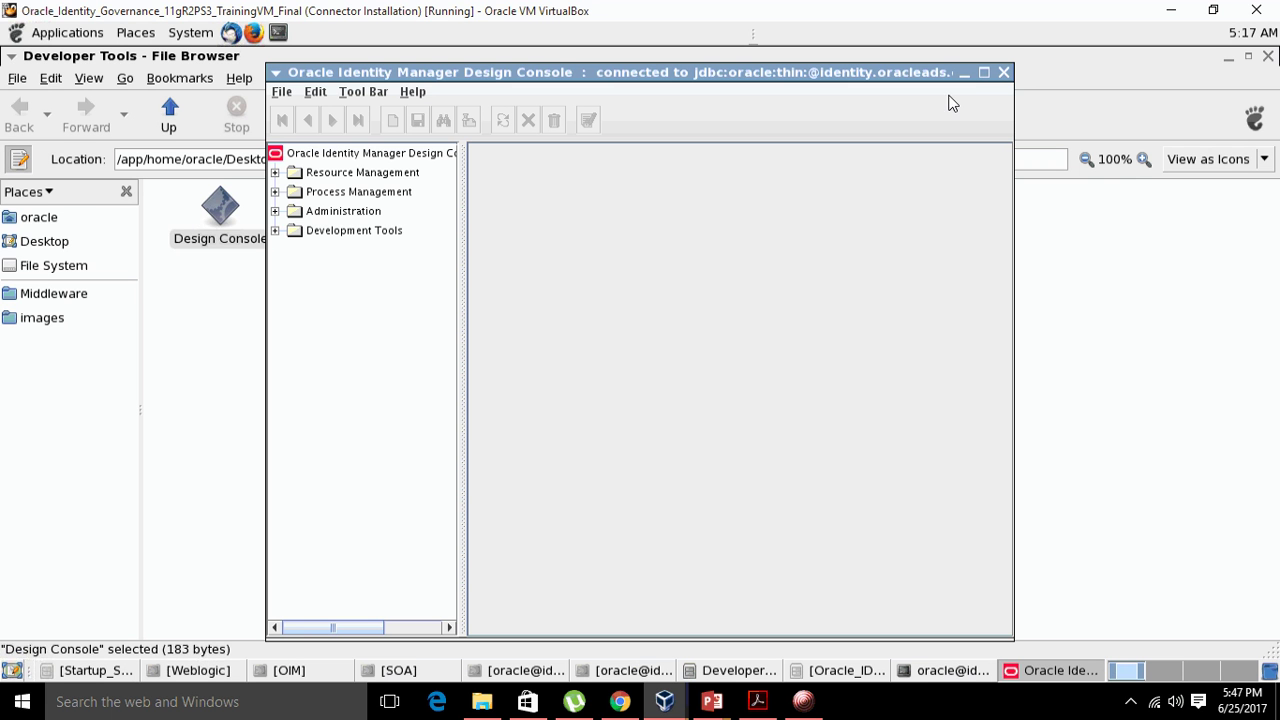
- Maximize the console and open Form Designer from Development Tools
left_click(983, 73)
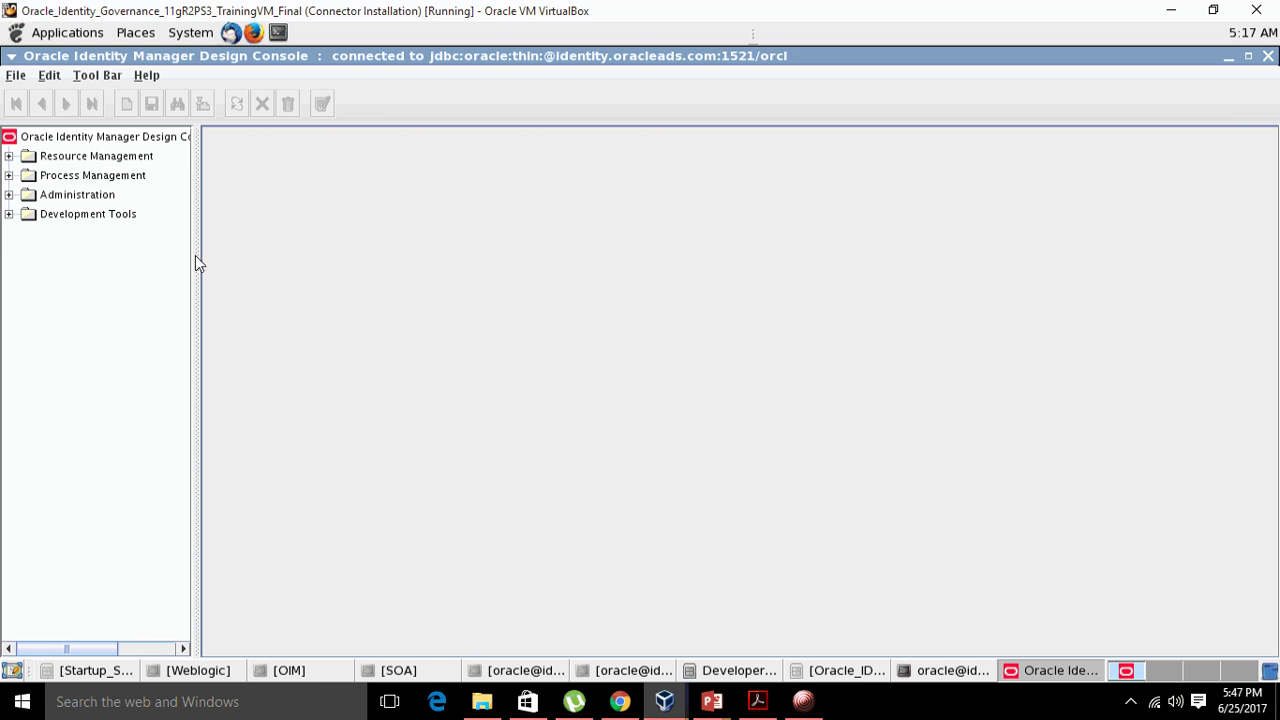
left_click(9, 214)
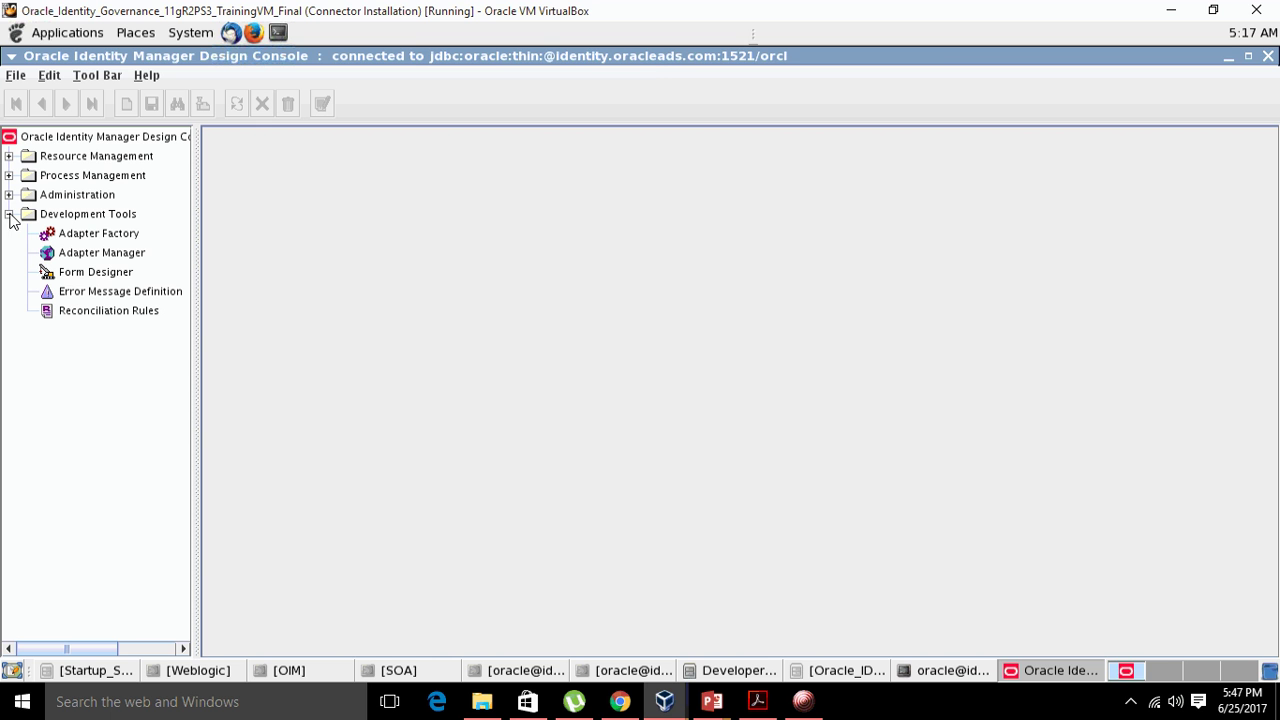
double_click(90, 278)
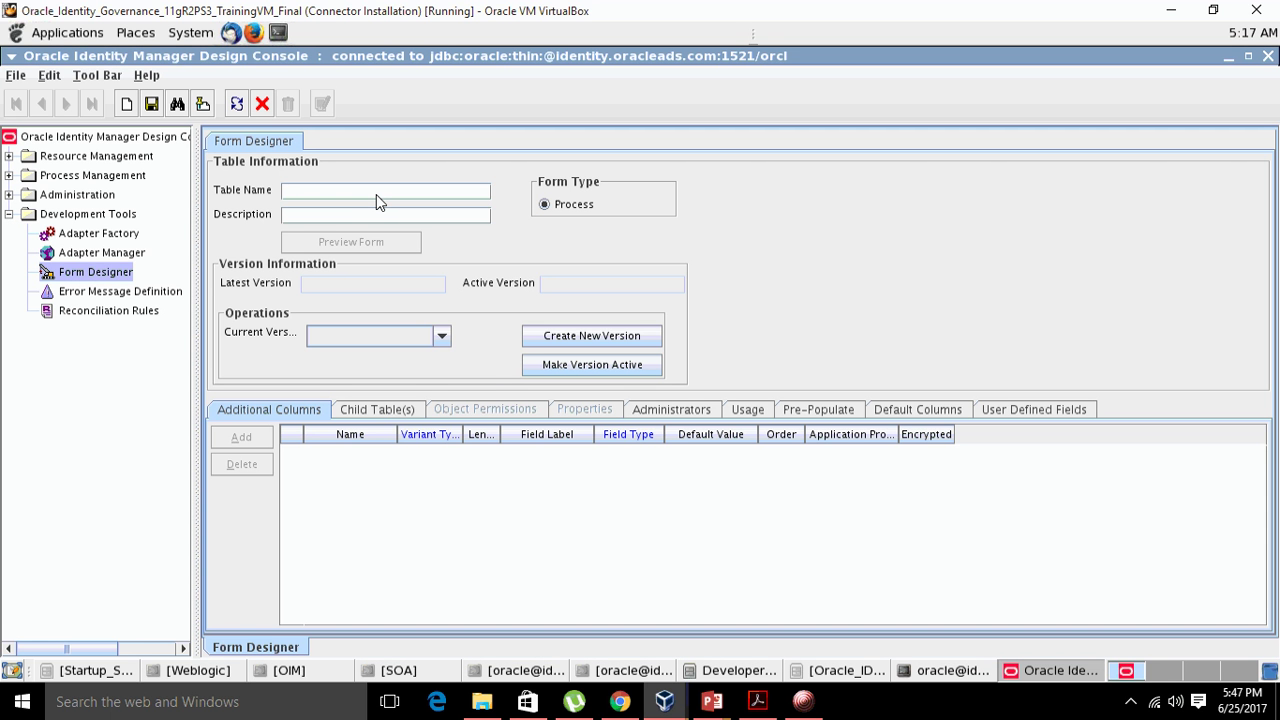
- Query forms with table name UD_LDAP* and list the six matching forms
left_click(376, 195)
type("UD_LDAP'")
key("Return")
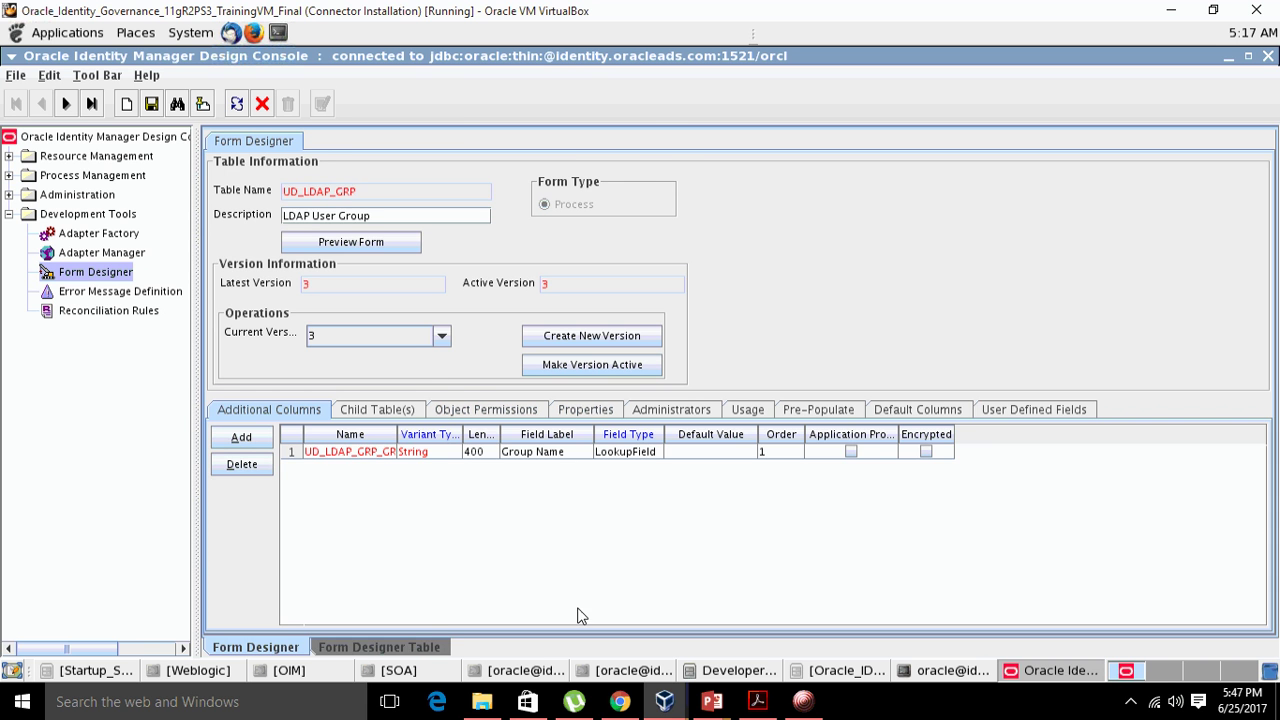
left_click(390, 645)
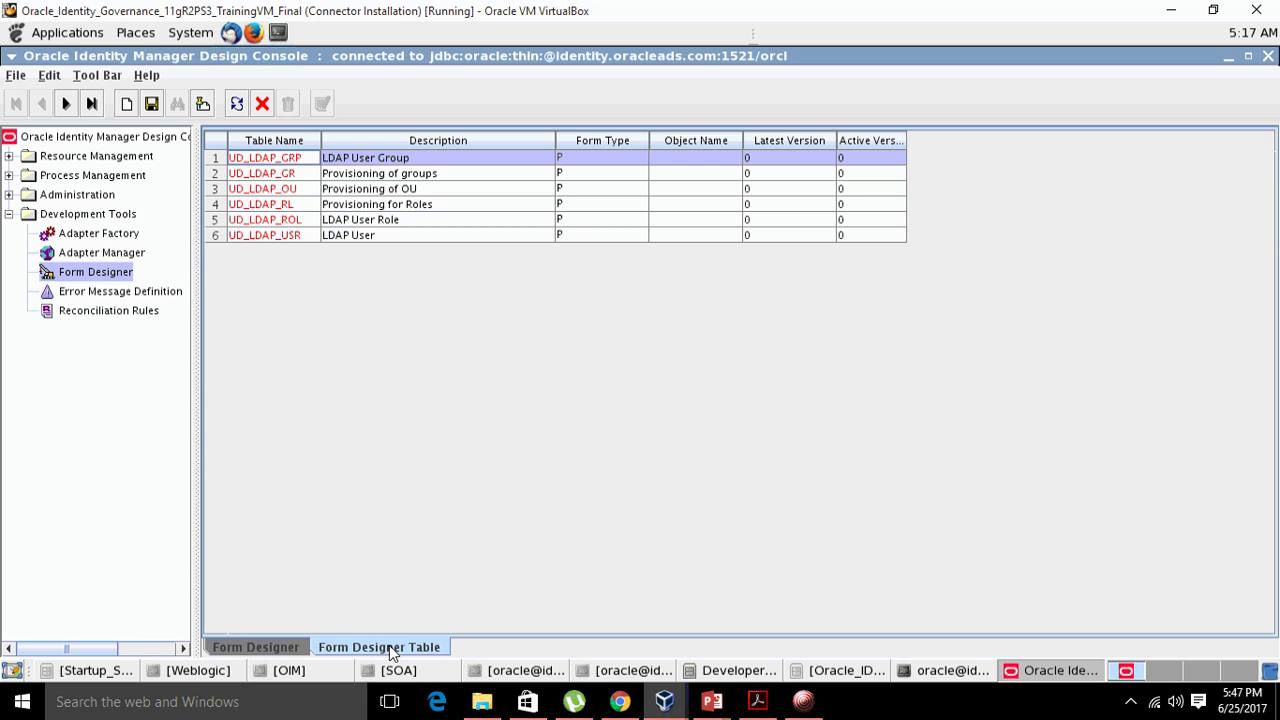
- Open the UD_LDAP_USR form, widen its Name column, and view its child tables
double_click(215, 238)
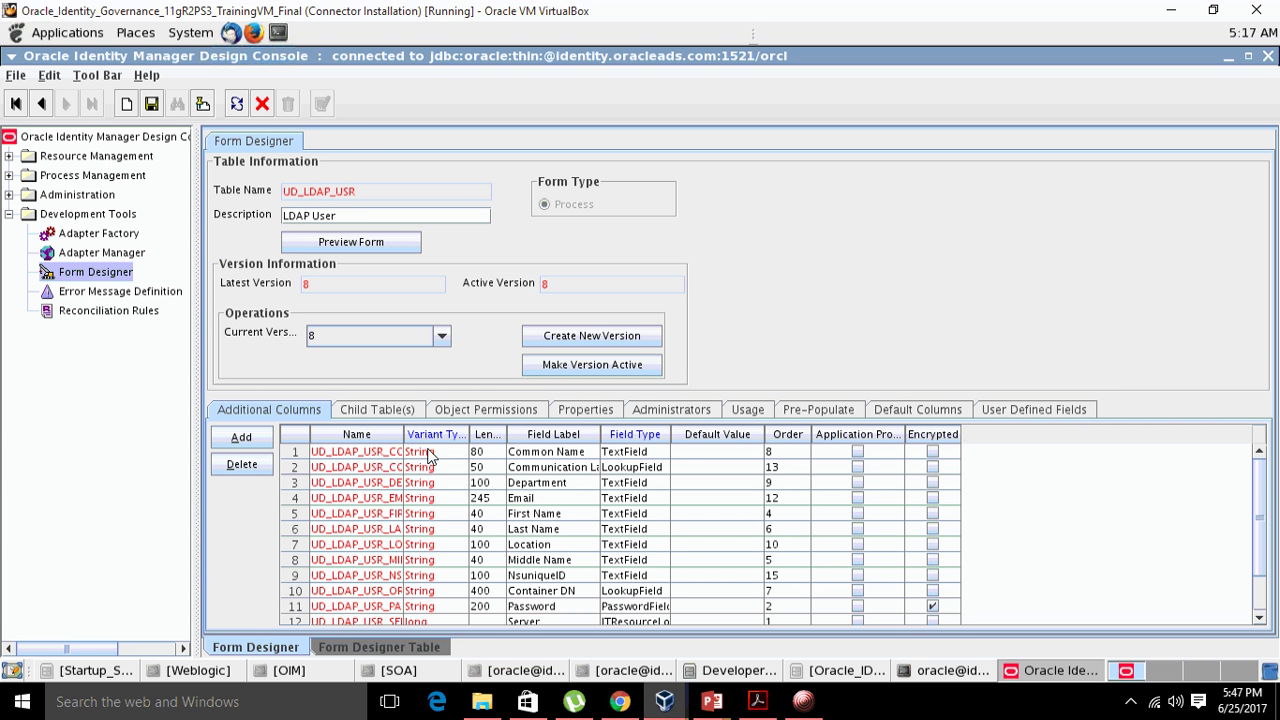
left_click_drag(406, 440, 680, 440)
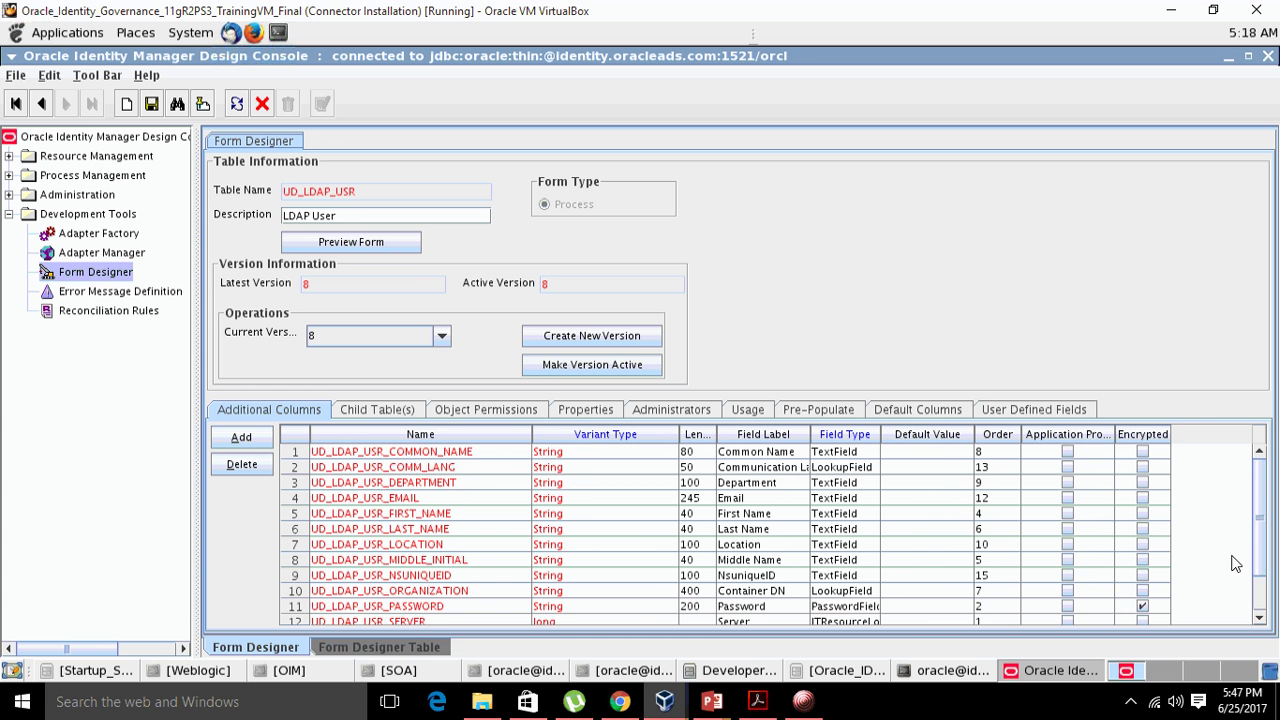
mouse_move(1264, 512)
left_mouse_down()
mouse_move(1276, 556)
mouse_move(1272, 500)
left_mouse_up()
left_click(368, 410)
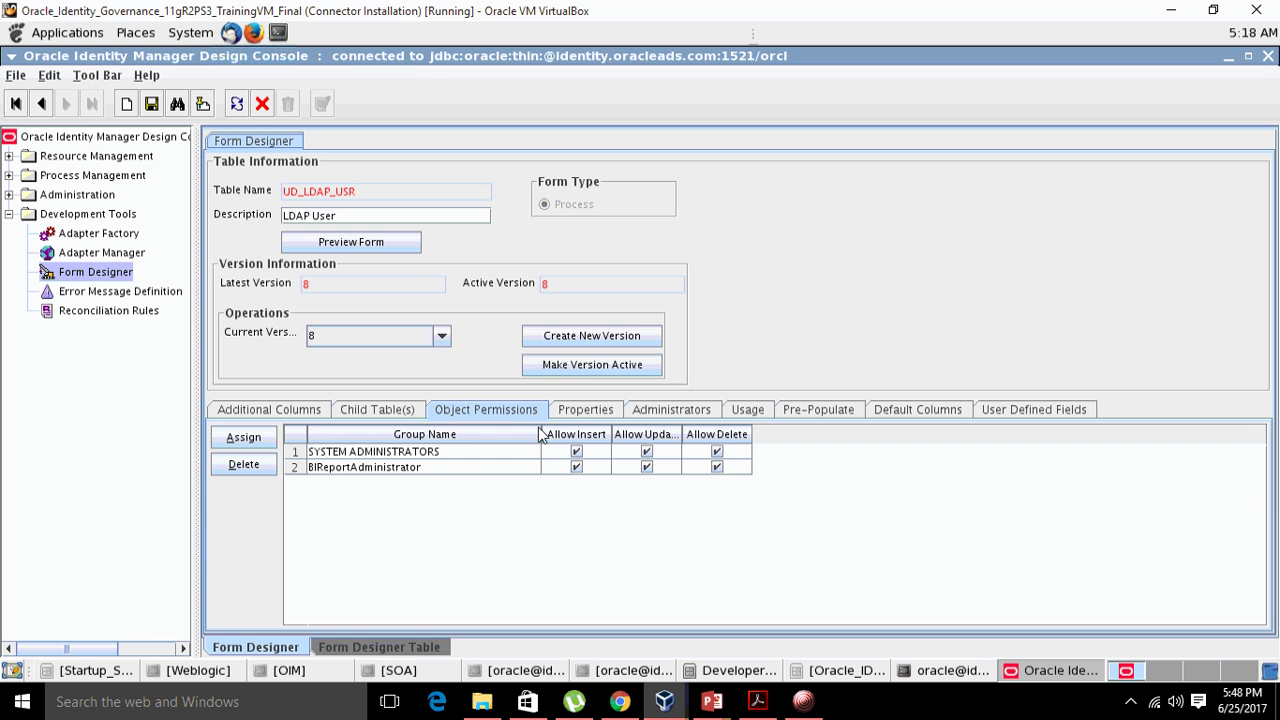
- Check the UD_LDAP_USR administrators, field properties and group permissions, then return to Additional Columns
left_click(640, 410)
left_click(586, 410)
left_click(478, 412)
left_click(572, 412)
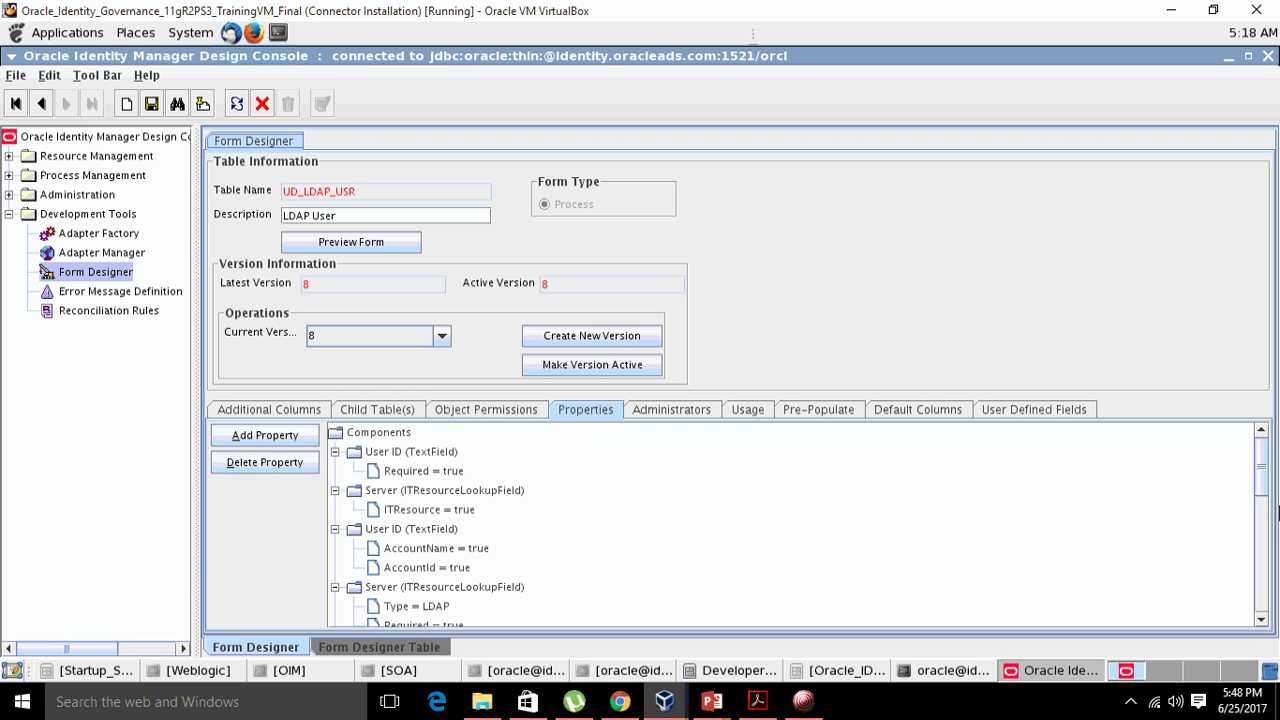
left_click_drag(1262, 476, 1272, 450)
left_click(295, 410)
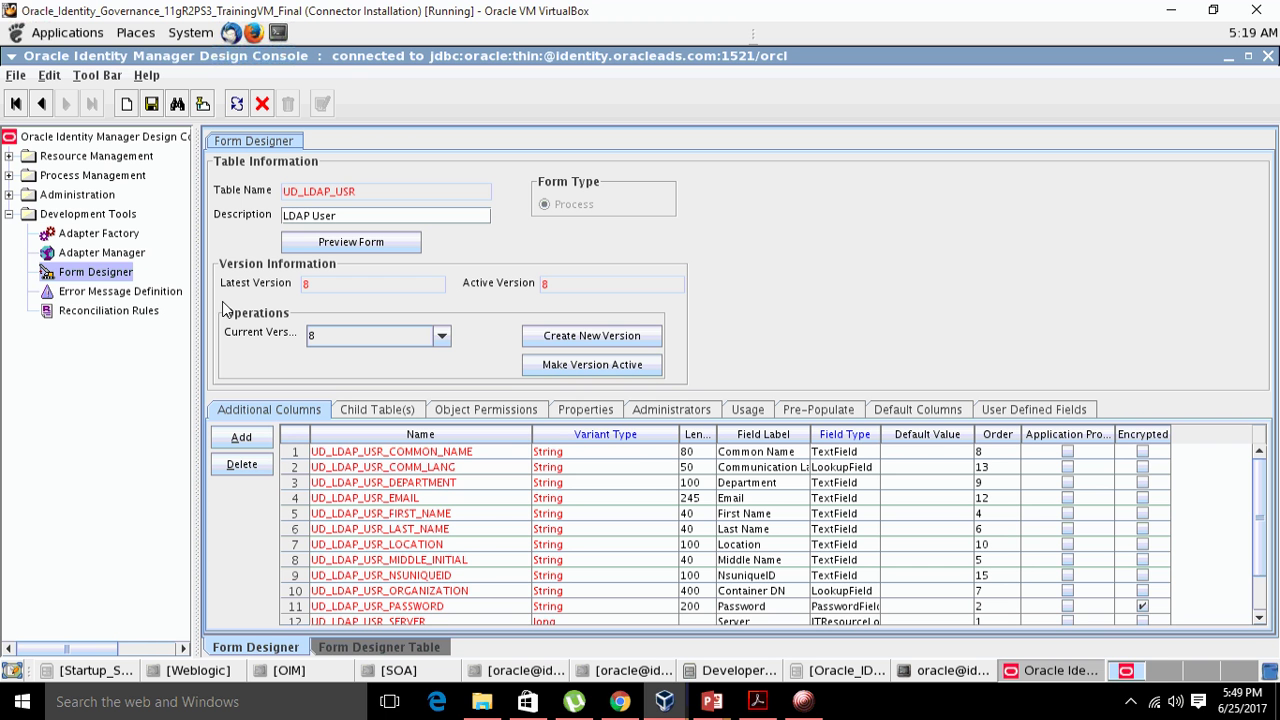
- Query process definitions named LDAP* and open the LDAP User process
left_click(9, 176)
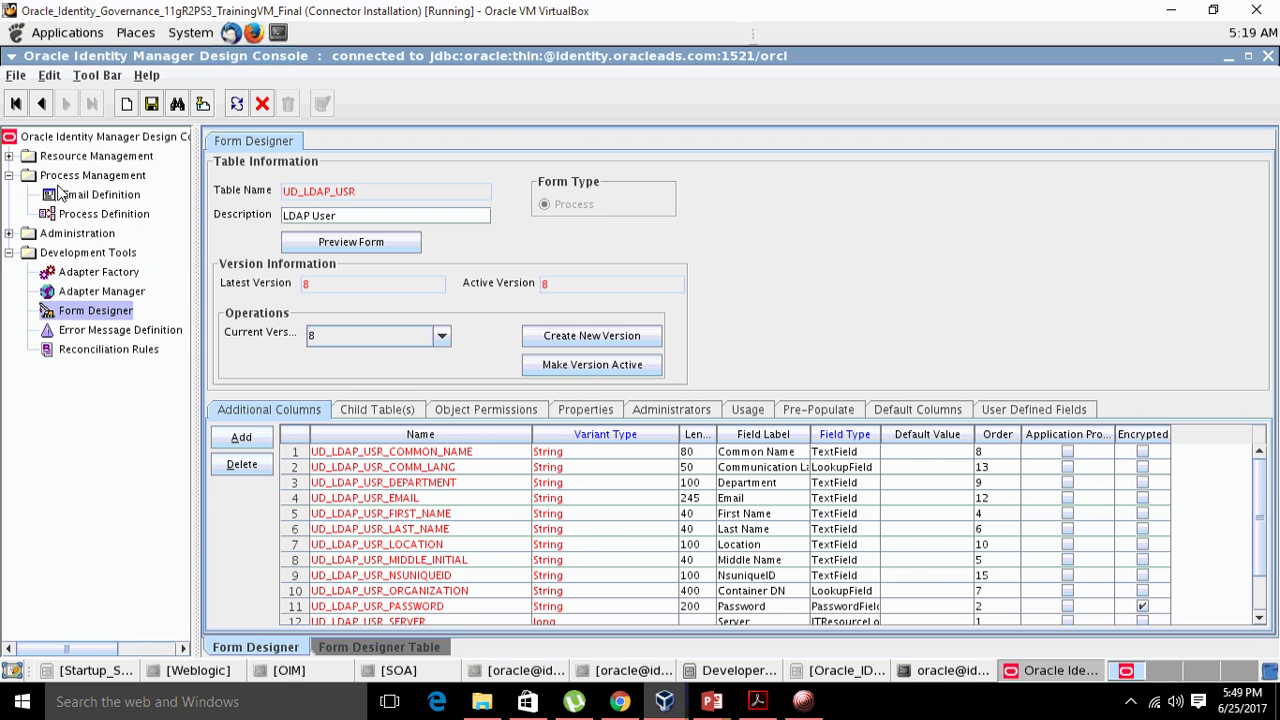
left_click(112, 218)
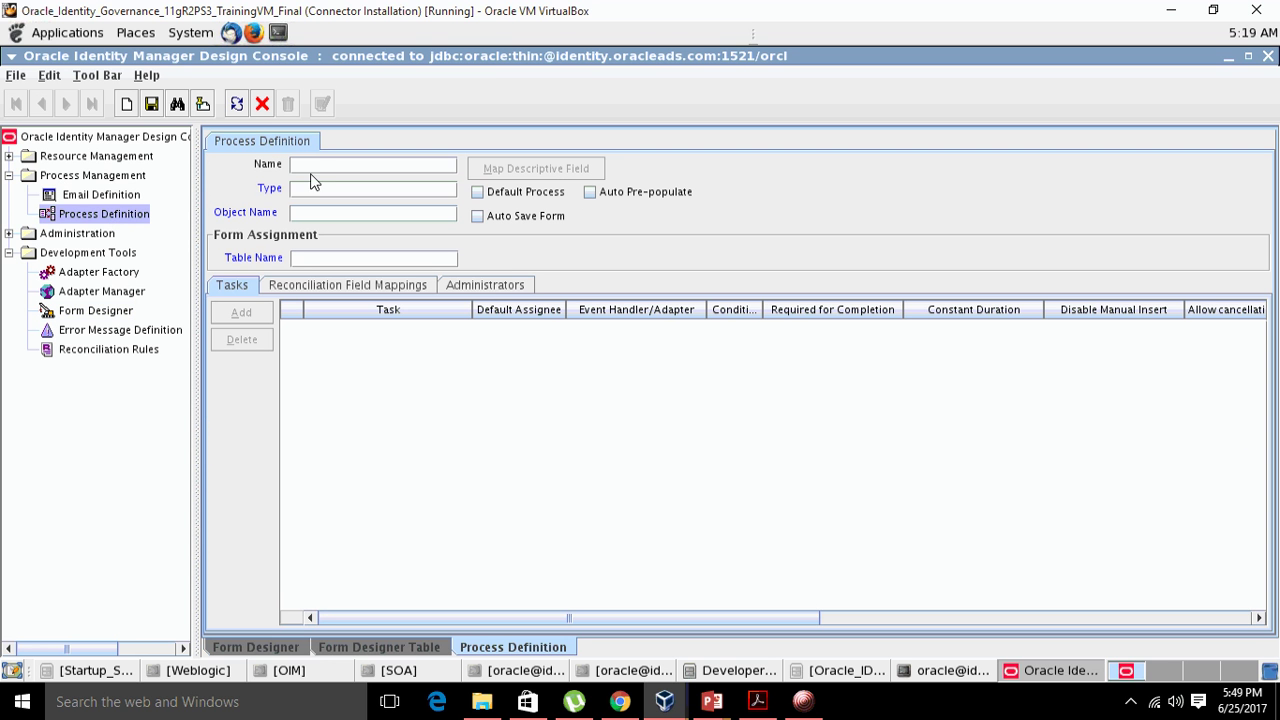
type("LDA")
type("P*")
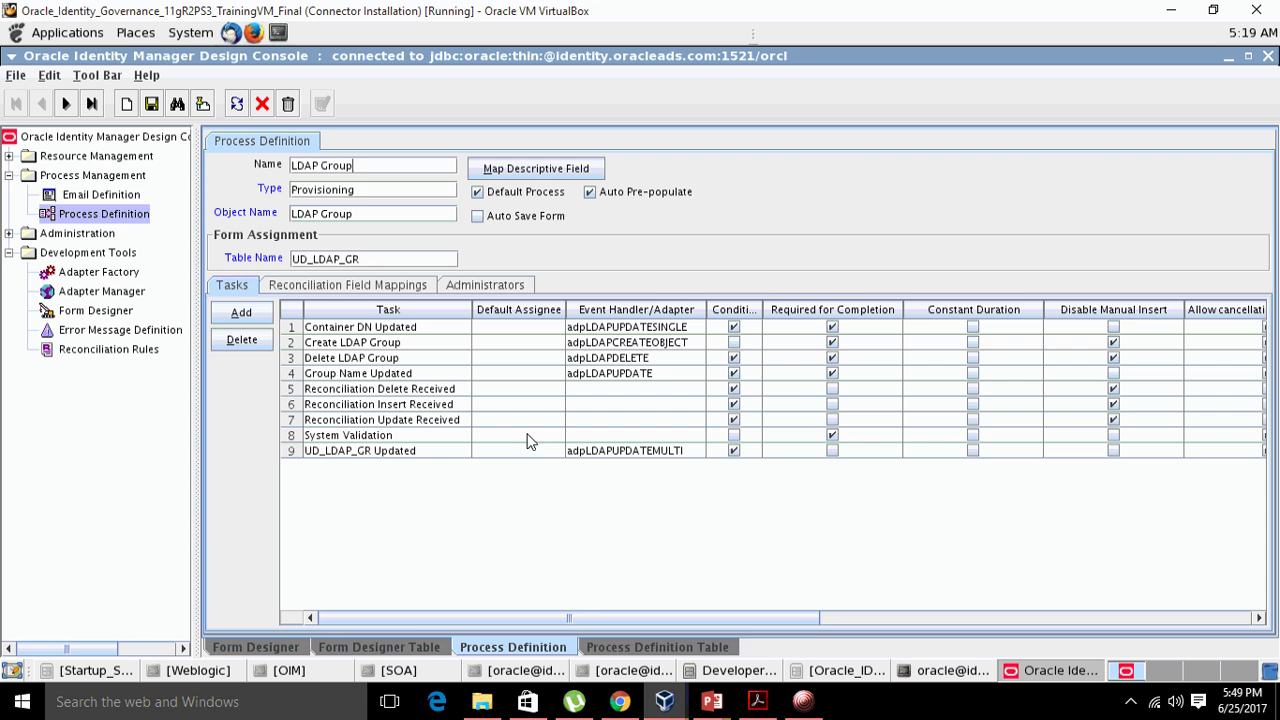
key("Return")
left_click(616, 647)
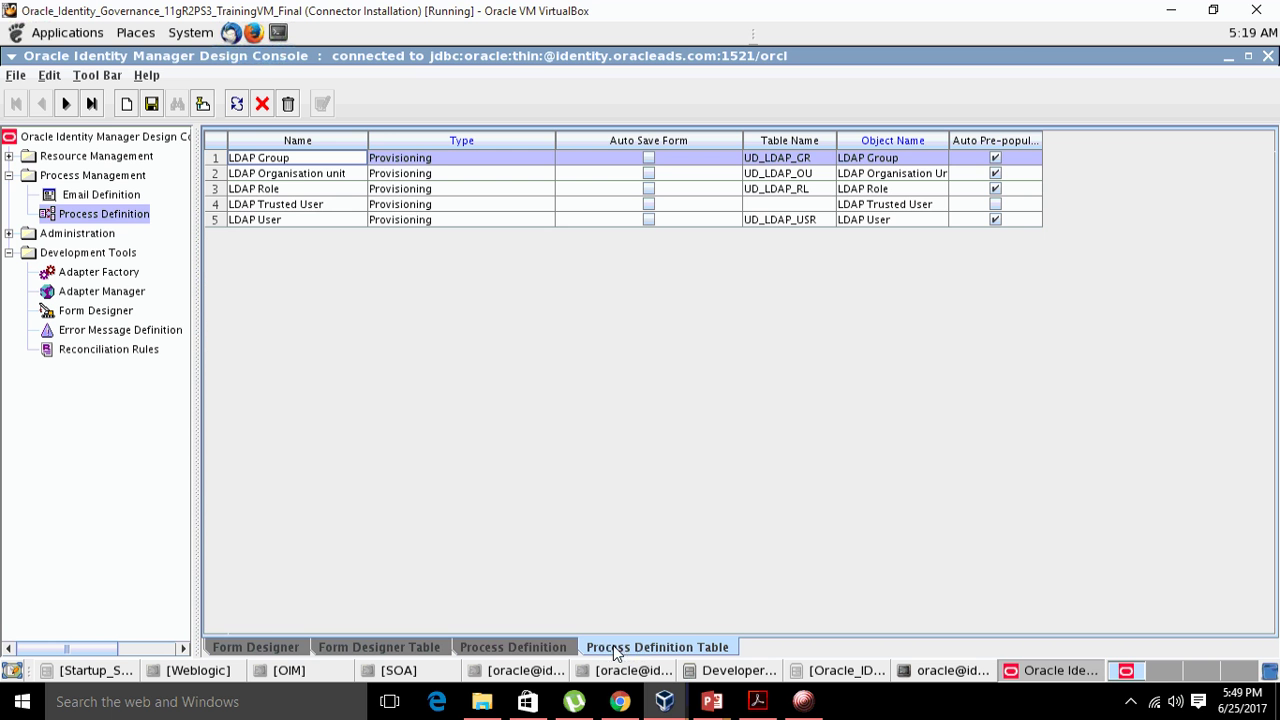
double_click(214, 220)
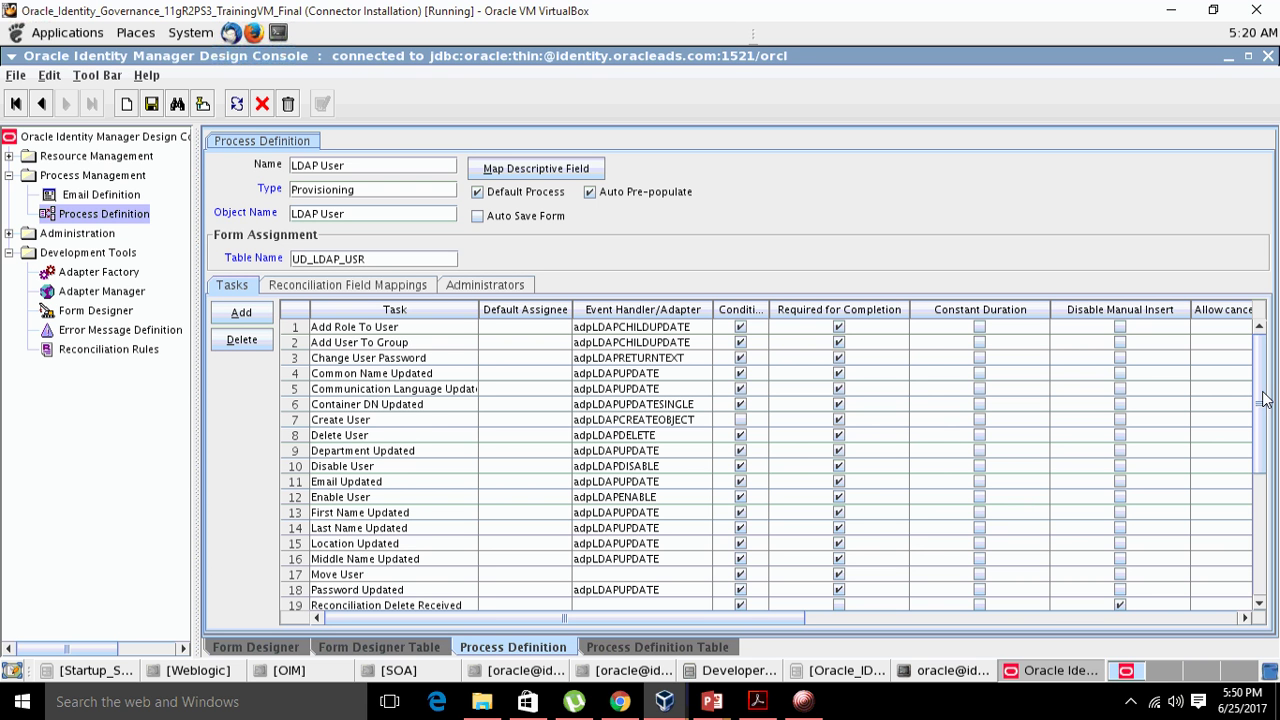
left_click_drag(1262, 405, 1255, 563)
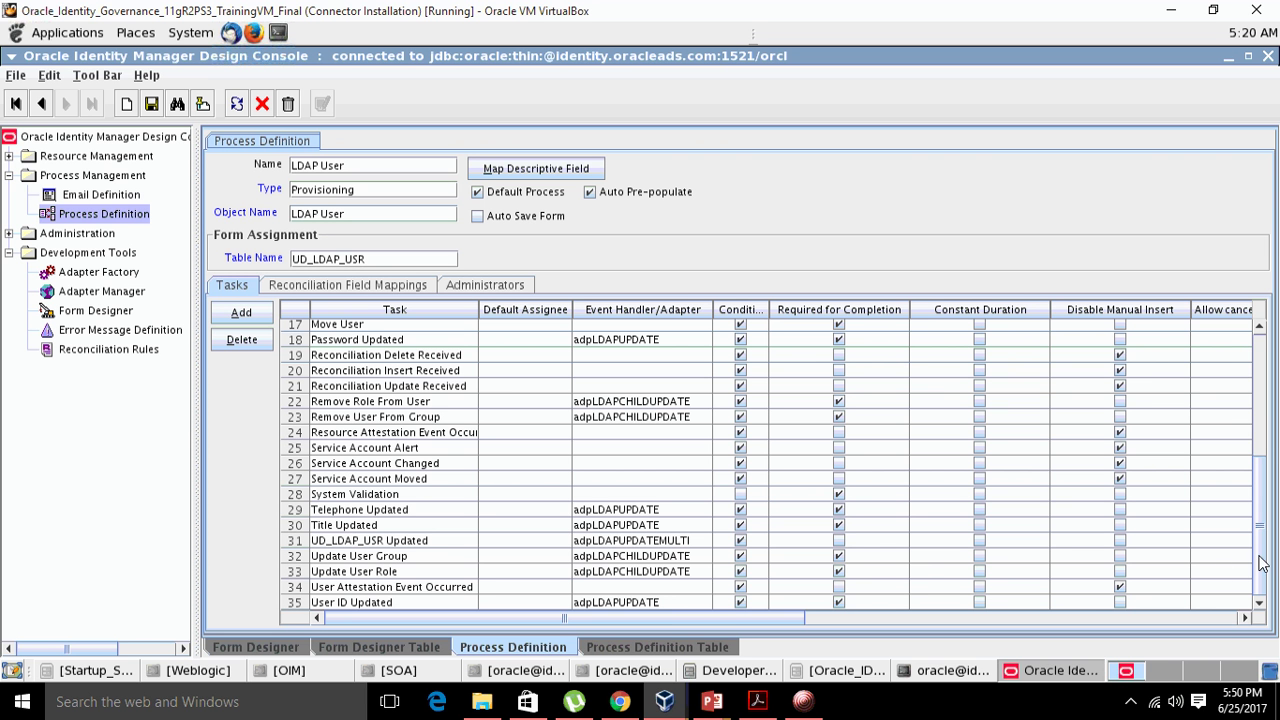
left_click_drag(1265, 558, 1277, 410)
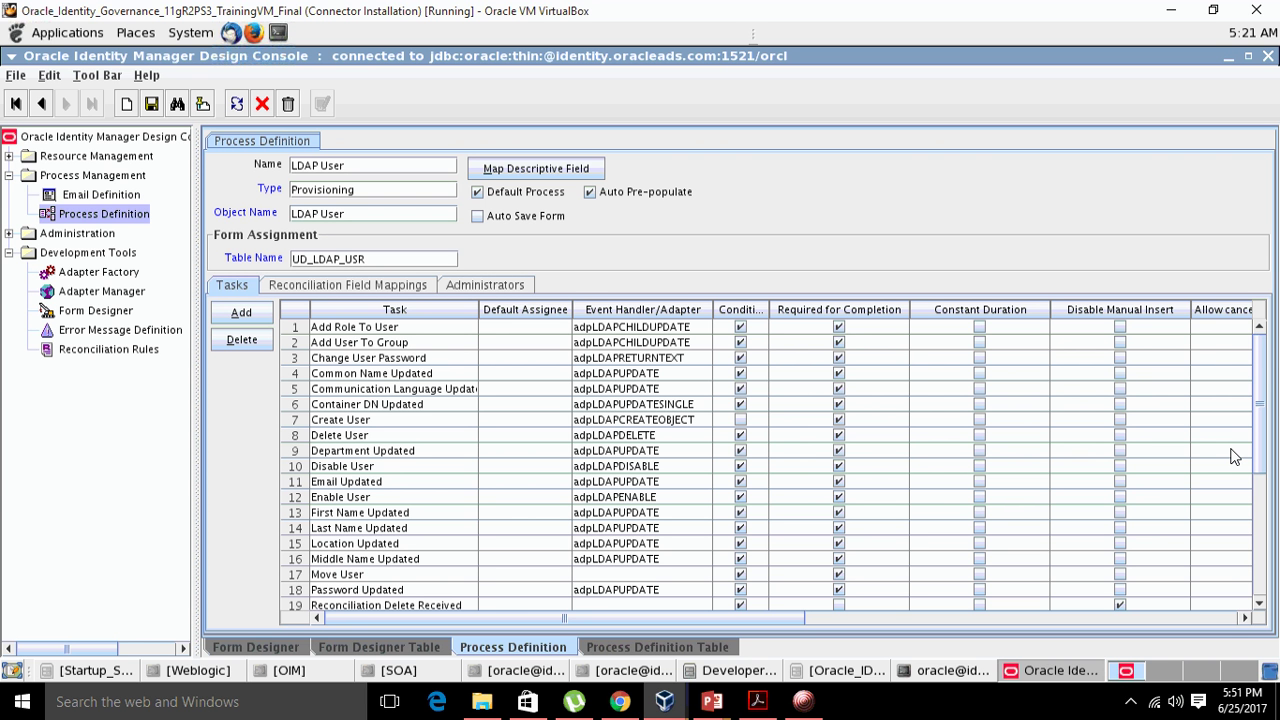
- Query resource objects matching LDAP*, open LDAP User, and show its Object Reconciliation fields
left_click(8, 156)
double_click(100, 213)
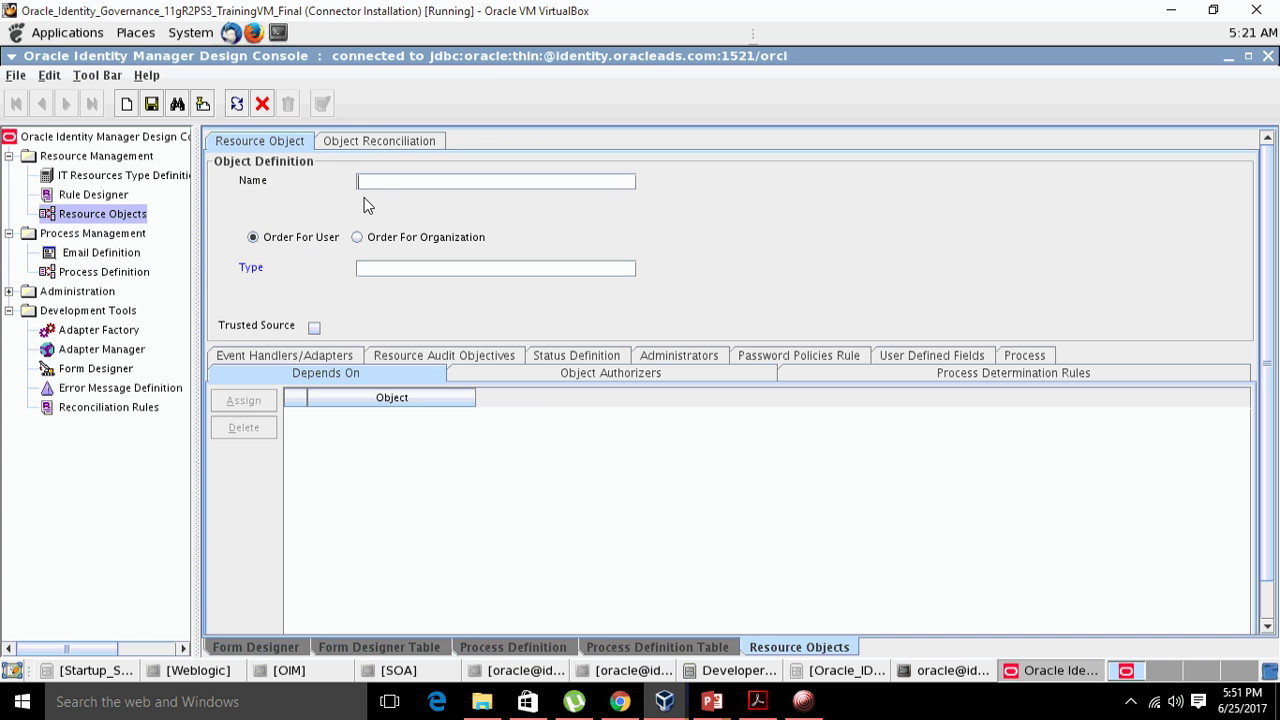
left_click(412, 181)
type("LDAP*")
key("Return")
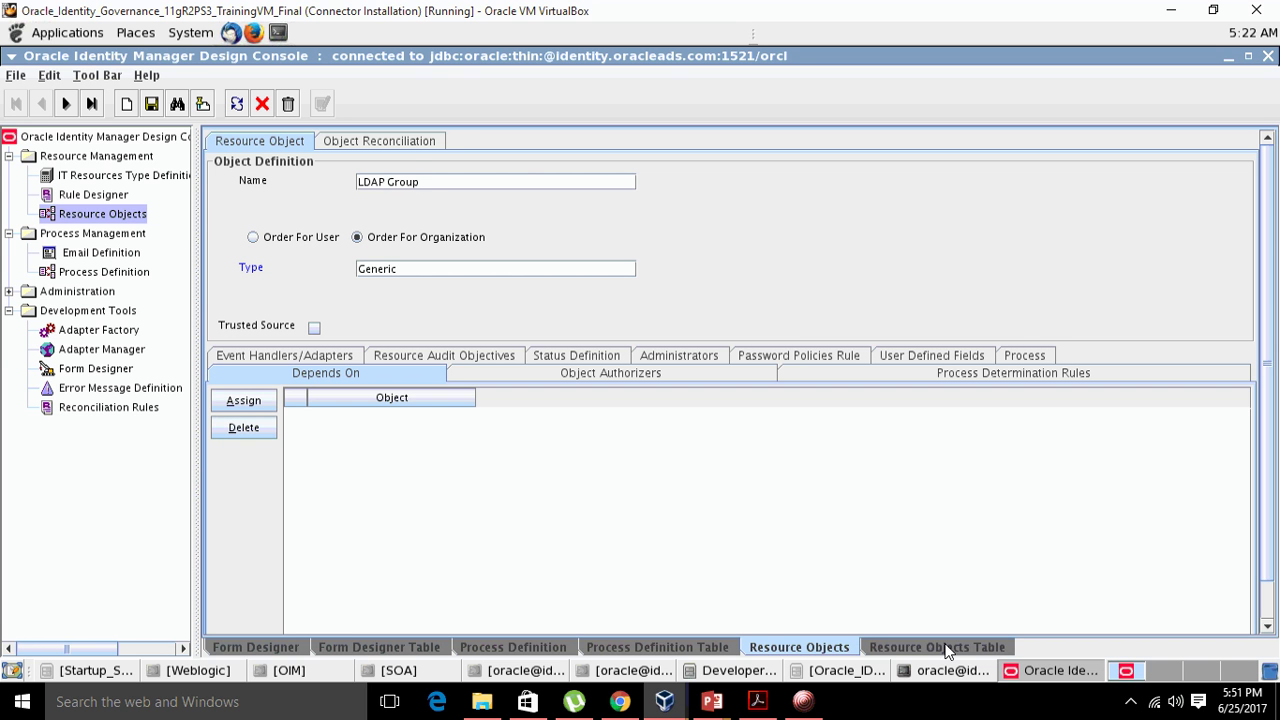
left_click(946, 647)
double_click(215, 220)
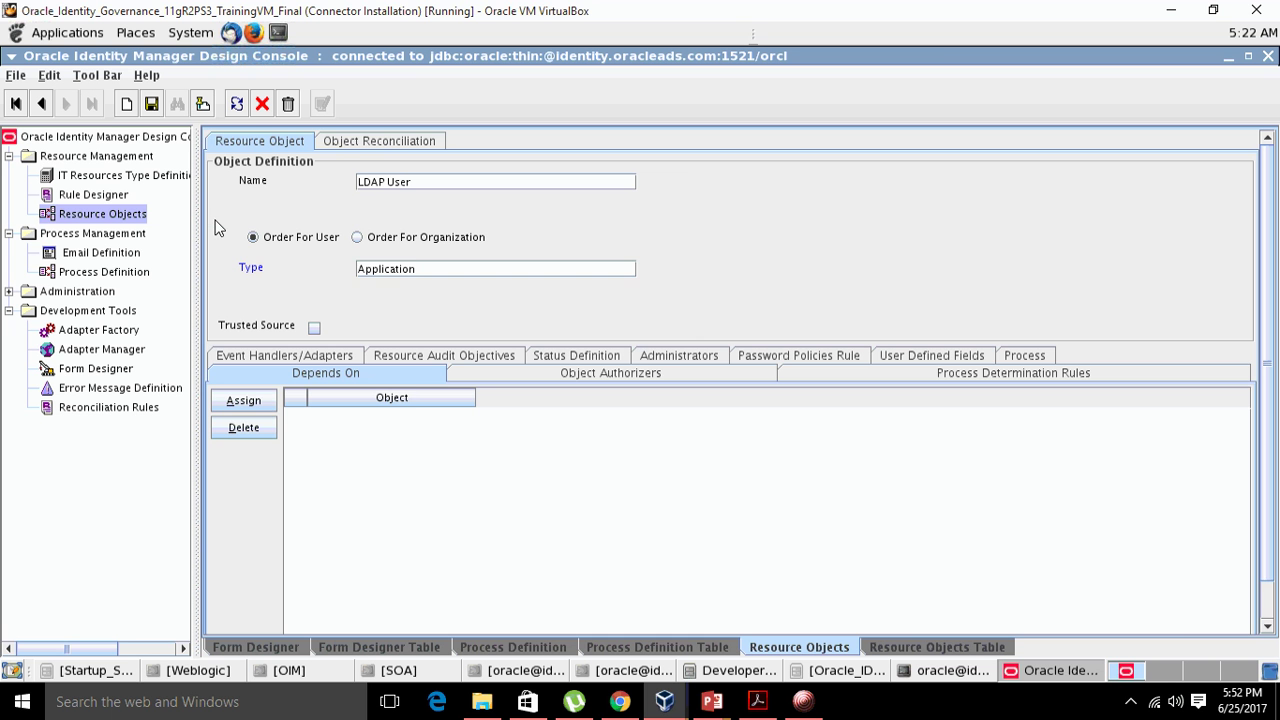
left_click(392, 144)
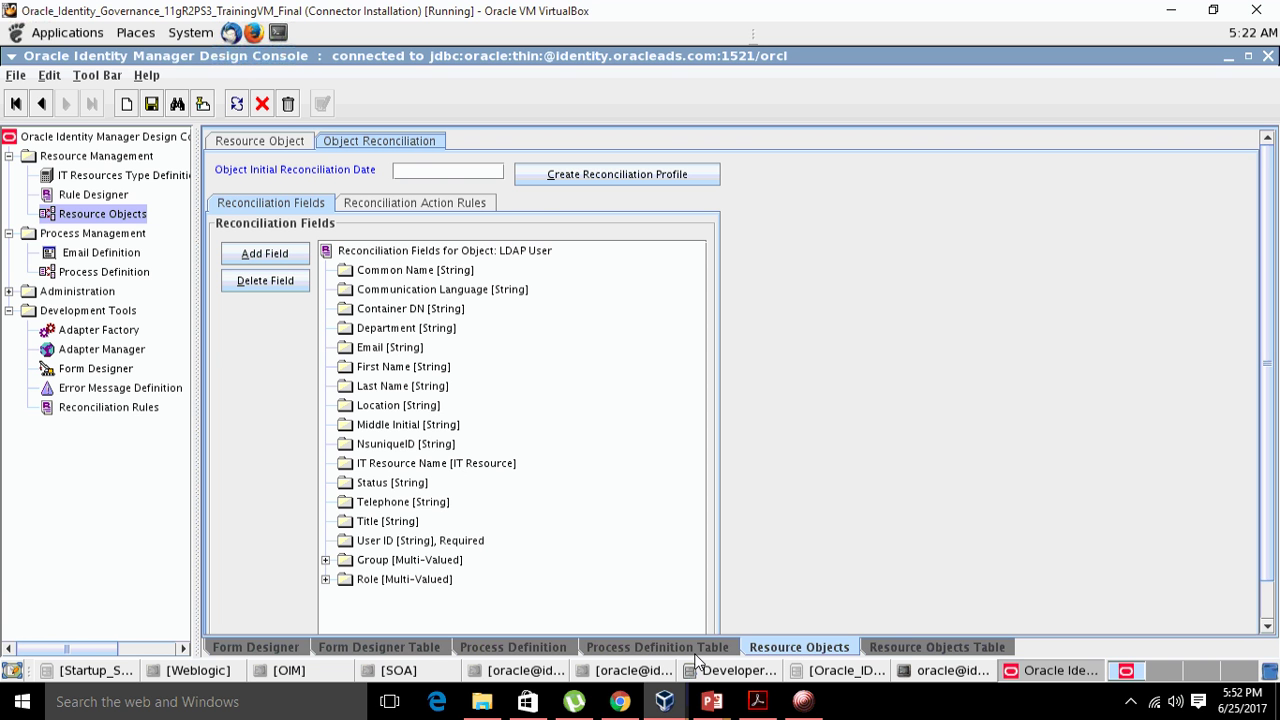
left_click(512, 648)
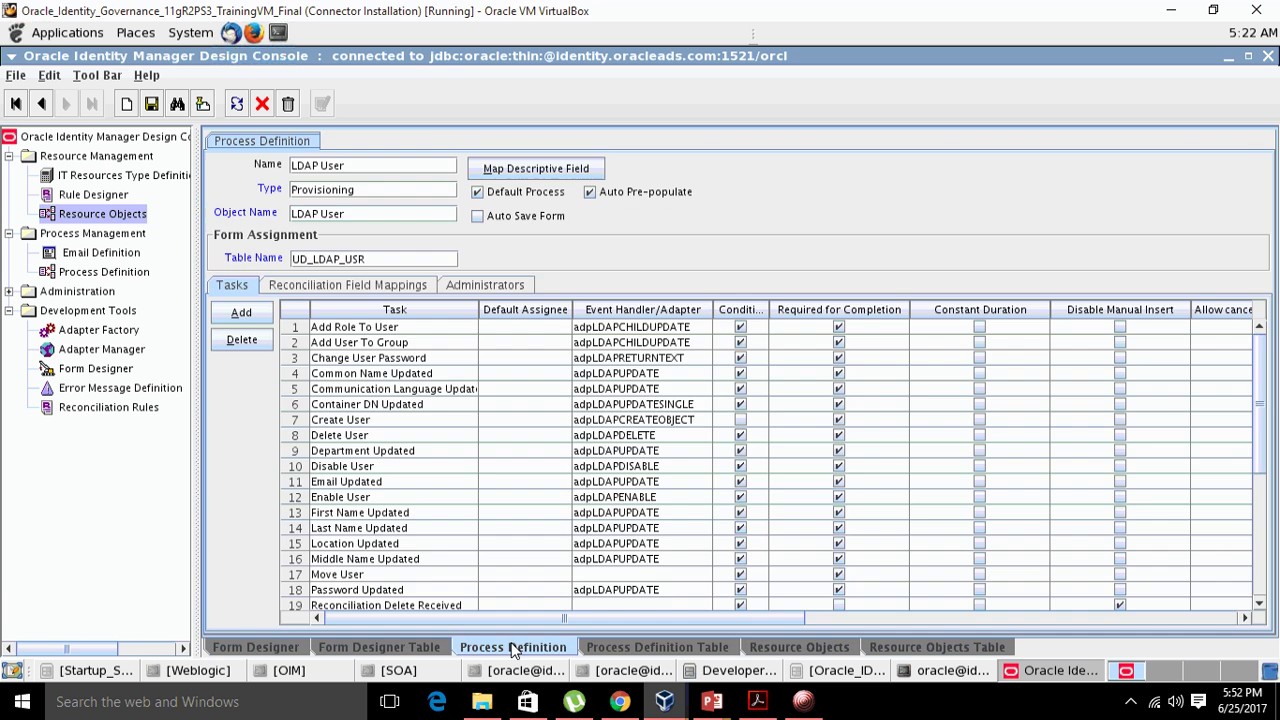
left_click(349, 287)
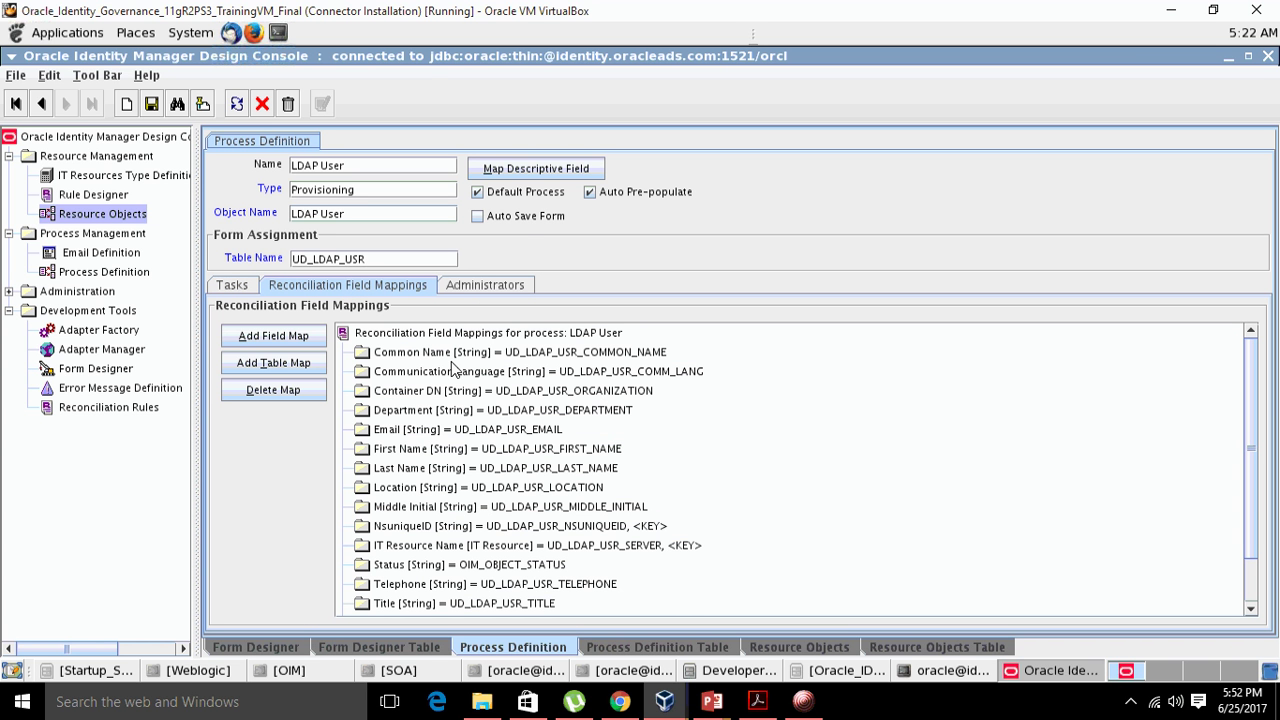
left_click(412, 357)
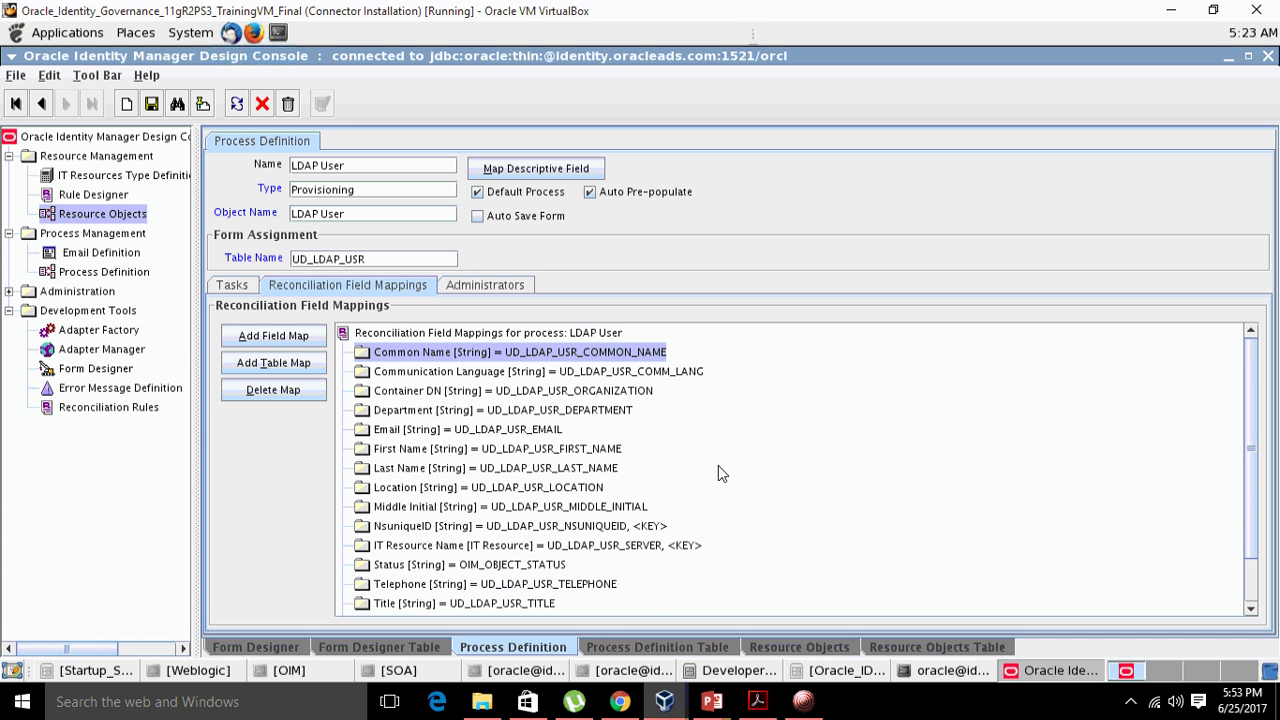
left_click(803, 701)
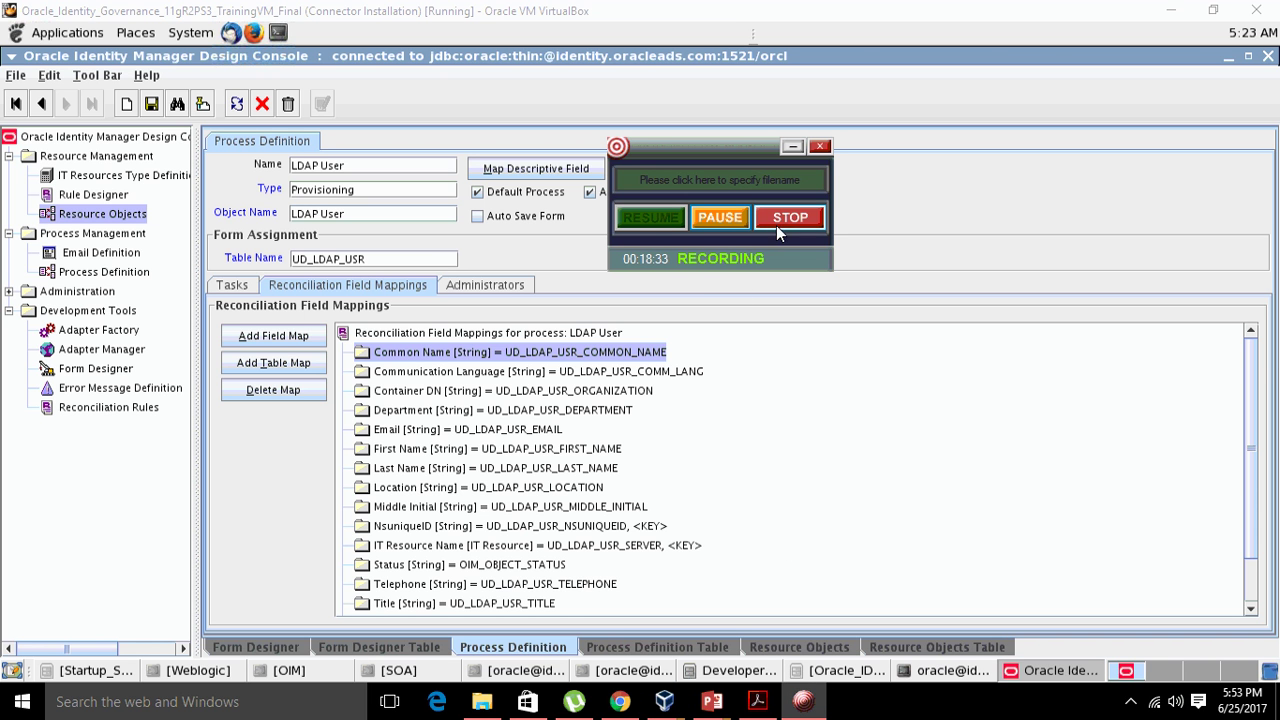